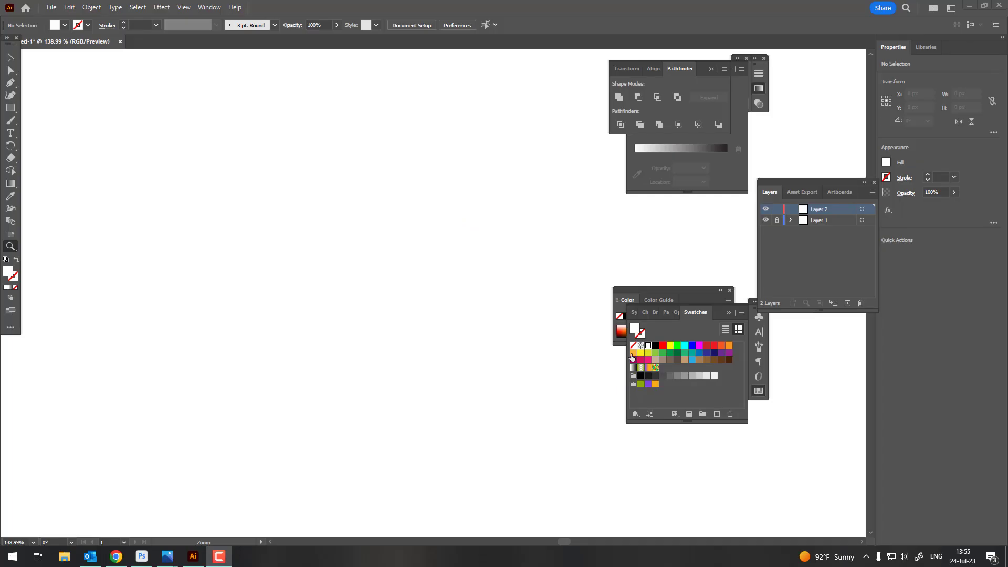
Step: Set the fill colour to orange from the Swatches panel
click(632, 353)
Step: Pen-draw a closed orange bell-shaped outline with a flared base, pinched waist and narrow top
key(p)
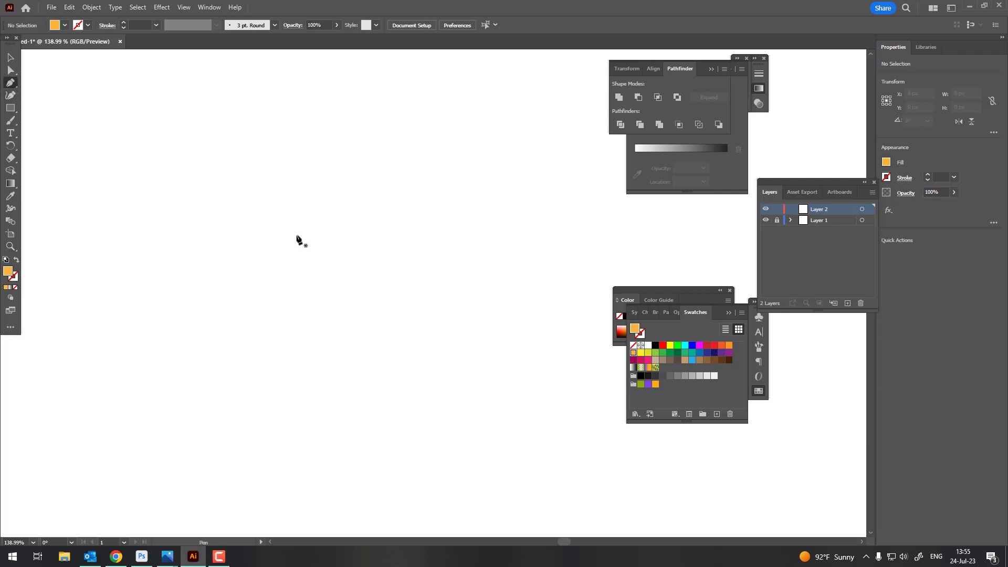
click(302, 230)
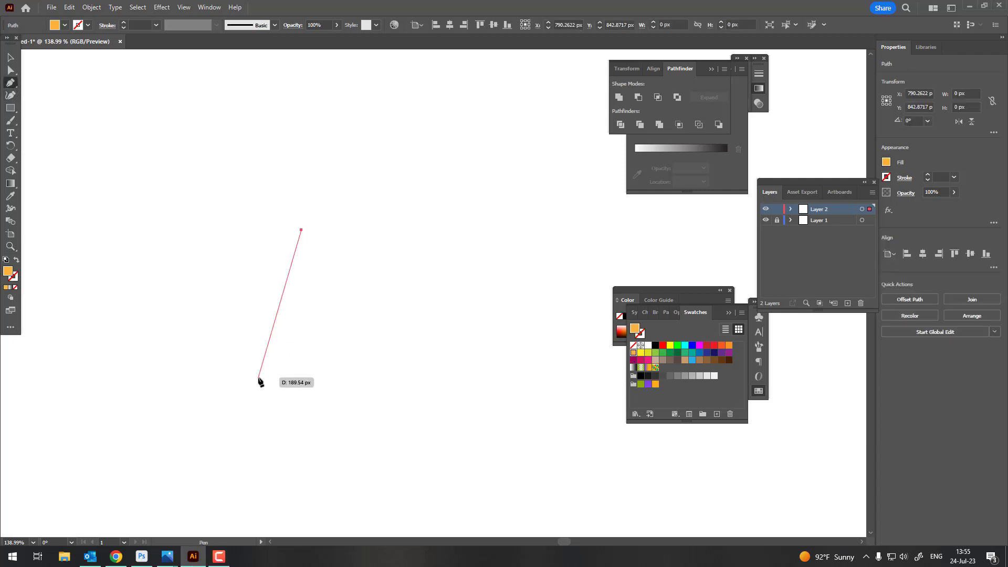
drag(258, 378, 270, 449)
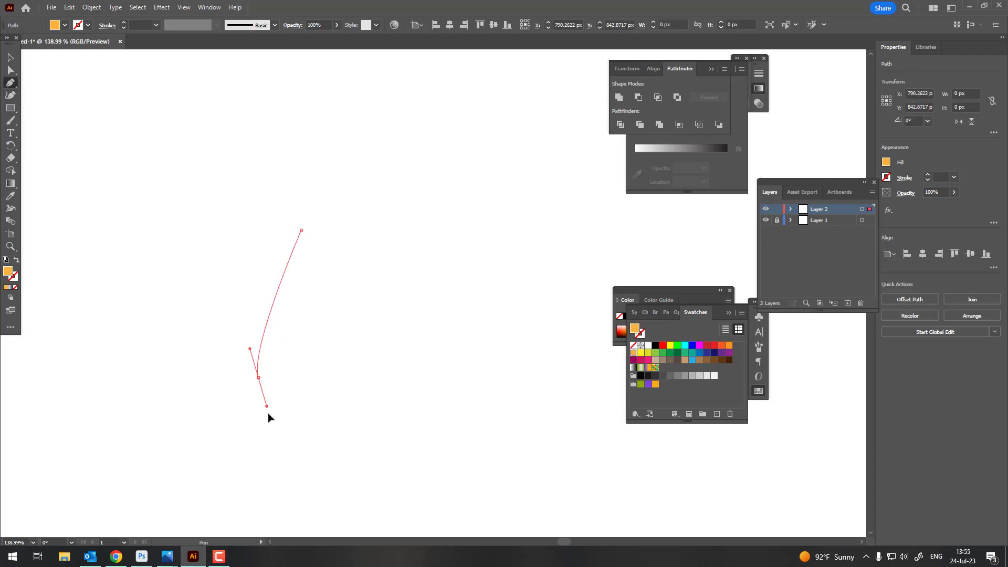
click(260, 378)
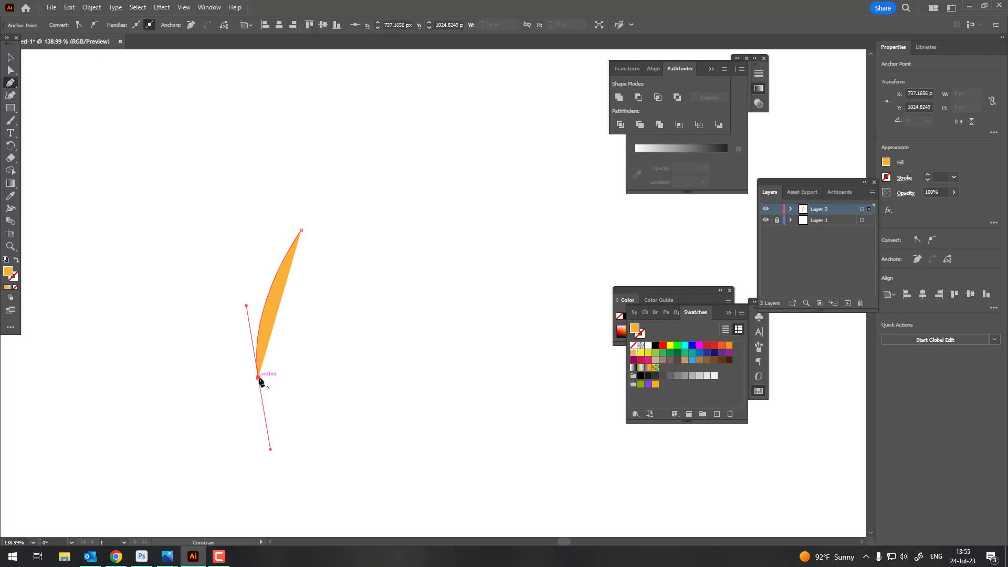
click(461, 378)
drag(390, 226, 294, 141)
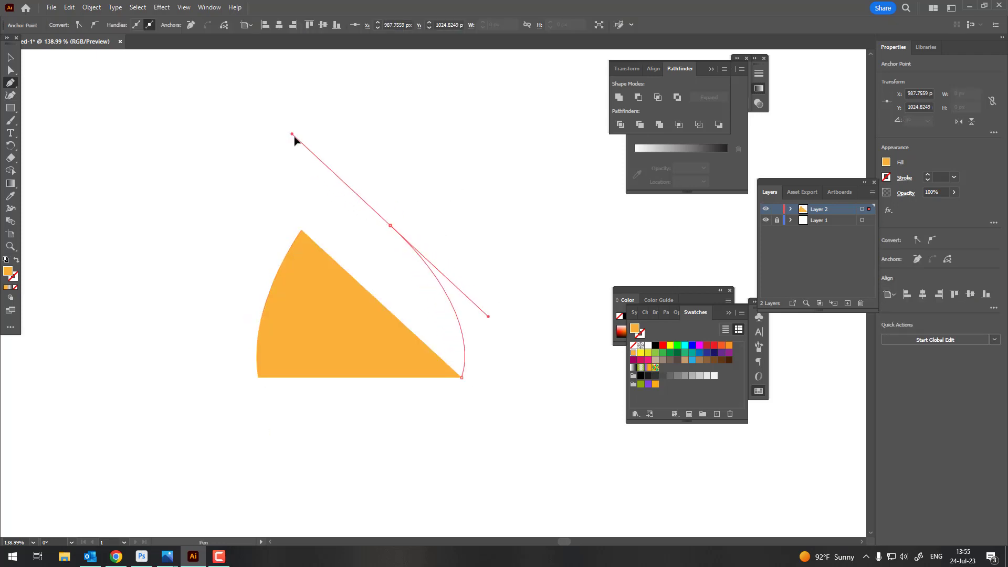
click(390, 225)
mouse_move(401, 156)
mouse_down()
mouse_move(385, 148)
mouse_move(400, 157)
mouse_up()
click(402, 156)
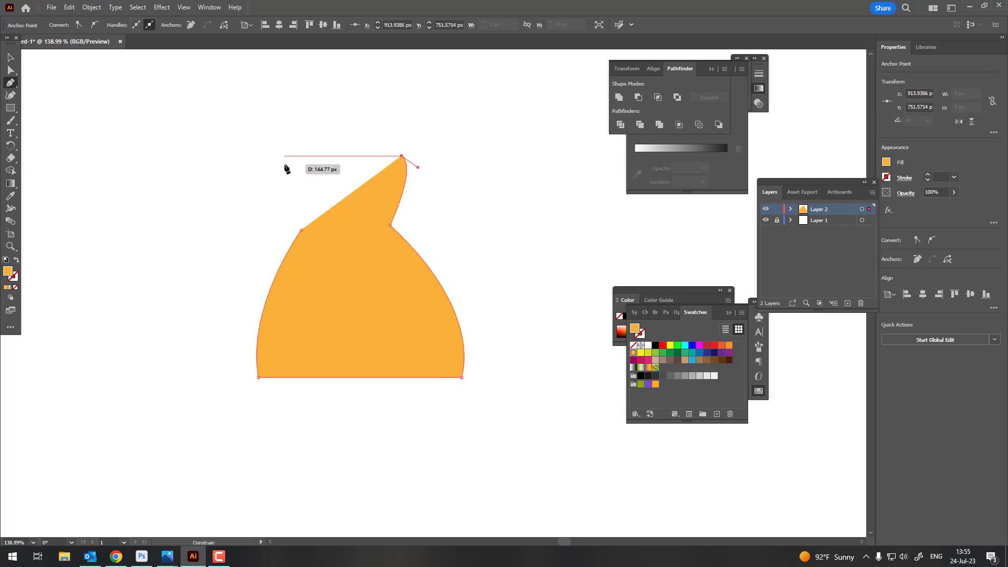
click(284, 156)
click(302, 229)
drag(303, 230, 322, 252)
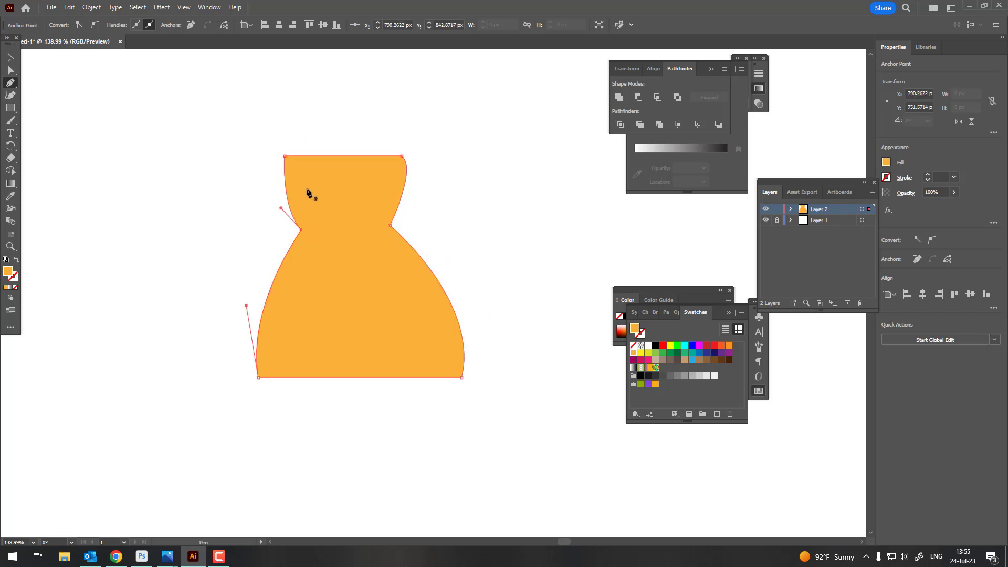
Step: Arch the bristle shape's top edge upward and push its left flared side outward
click(10, 97)
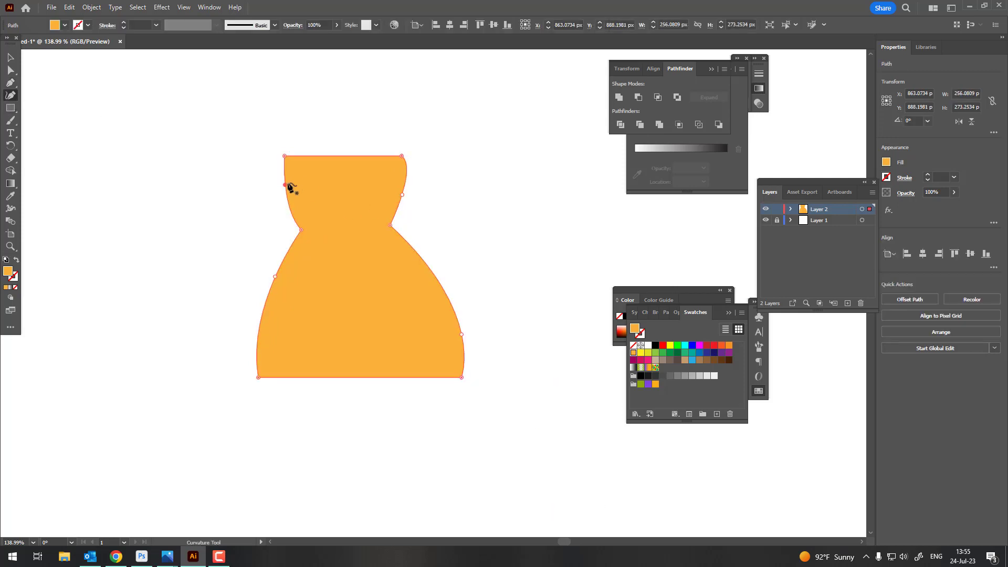
drag(346, 156, 340, 147)
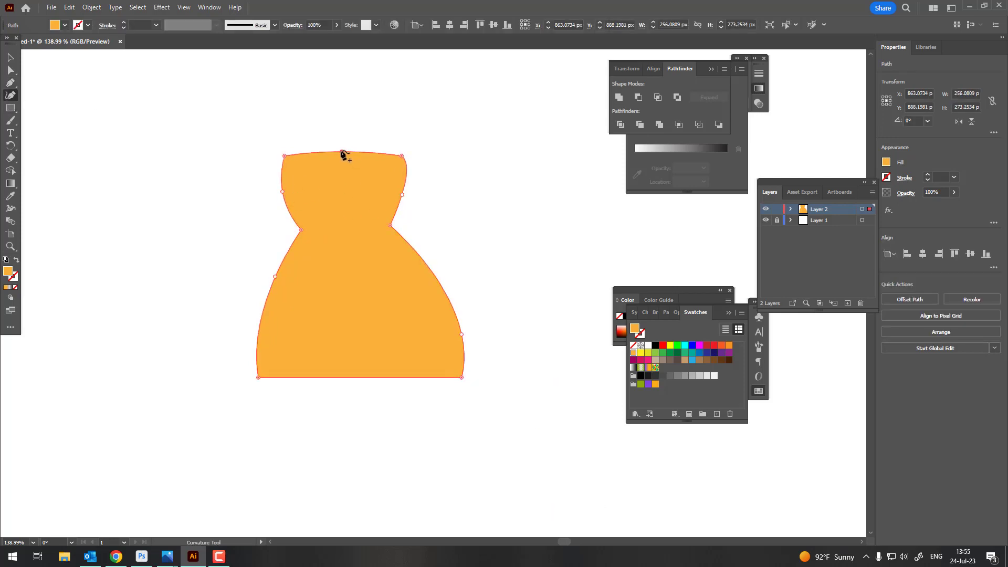
click(288, 156)
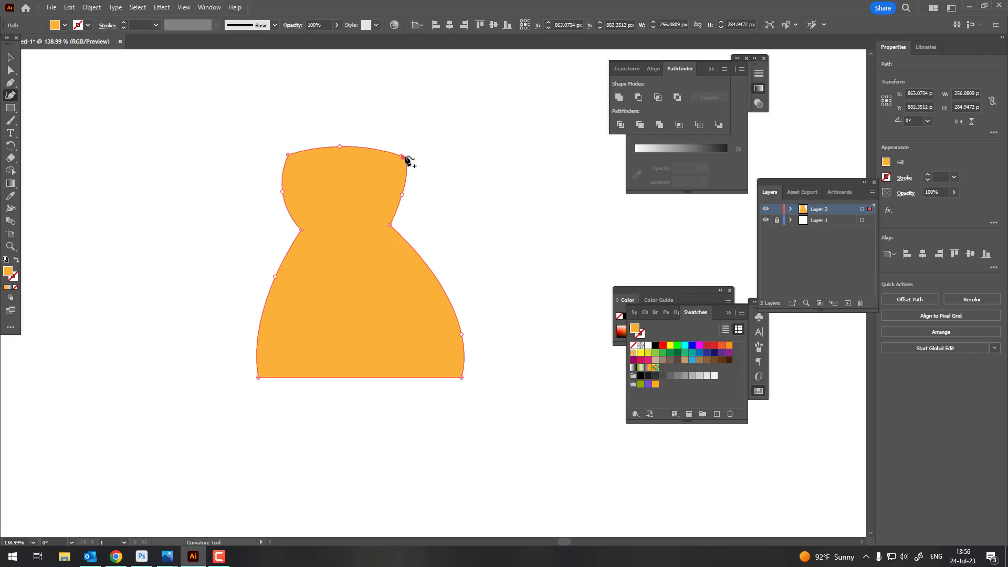
drag(402, 195, 403, 193)
drag(401, 157, 398, 151)
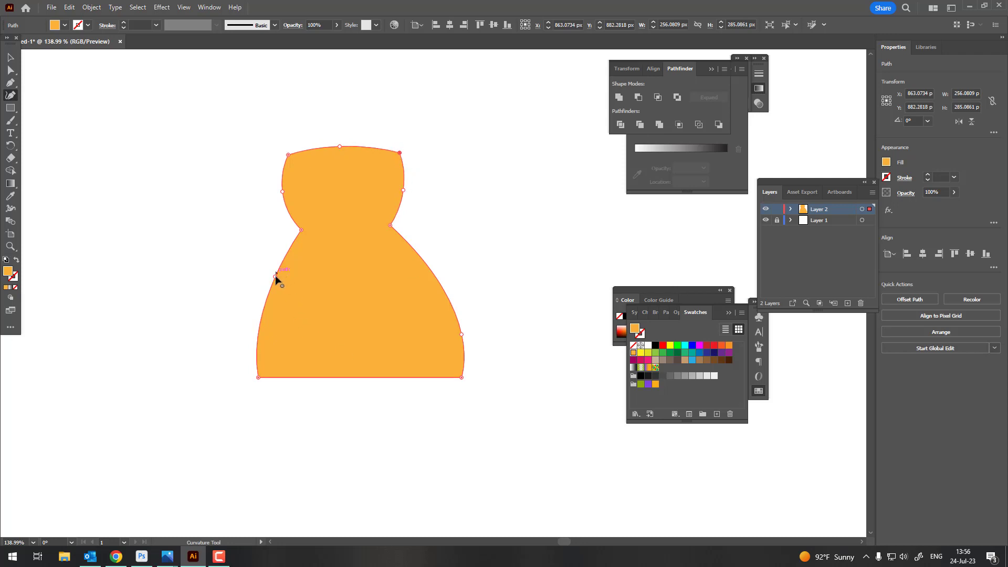
drag(276, 276, 268, 281)
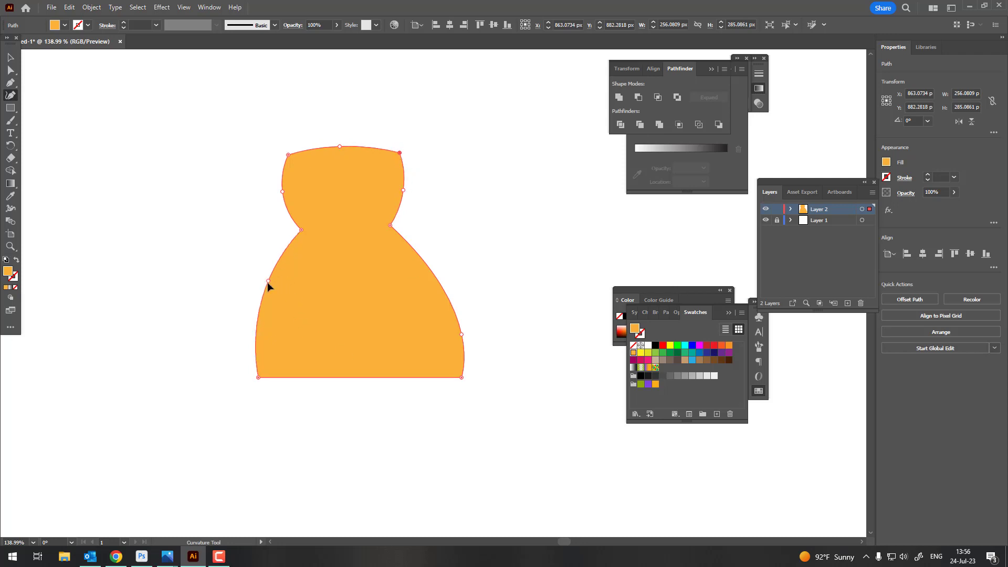
Step: Even out the waist and top-section sides, widen the base and bow the bottom edge downward
click(310, 230)
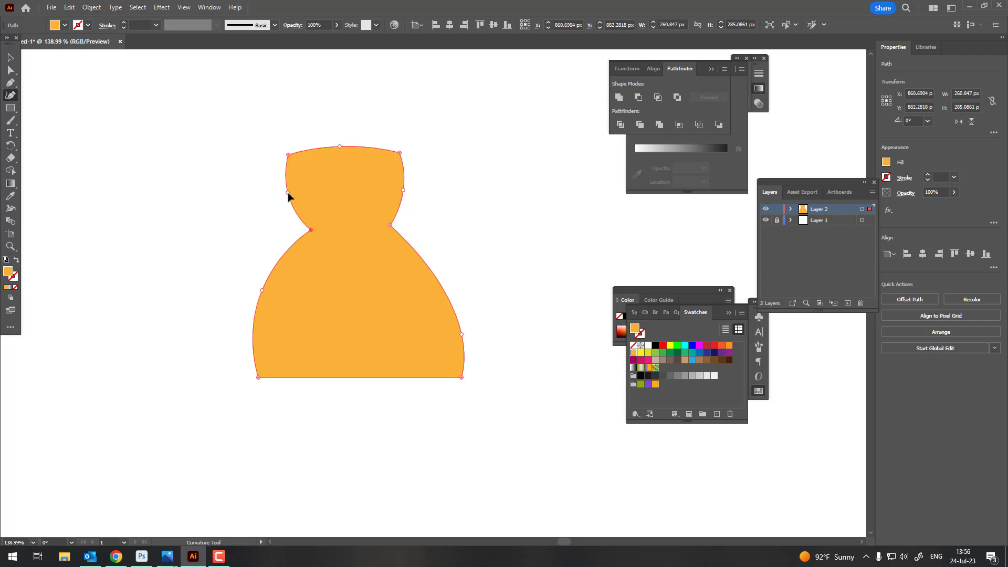
drag(288, 192, 292, 195)
drag(386, 226, 381, 226)
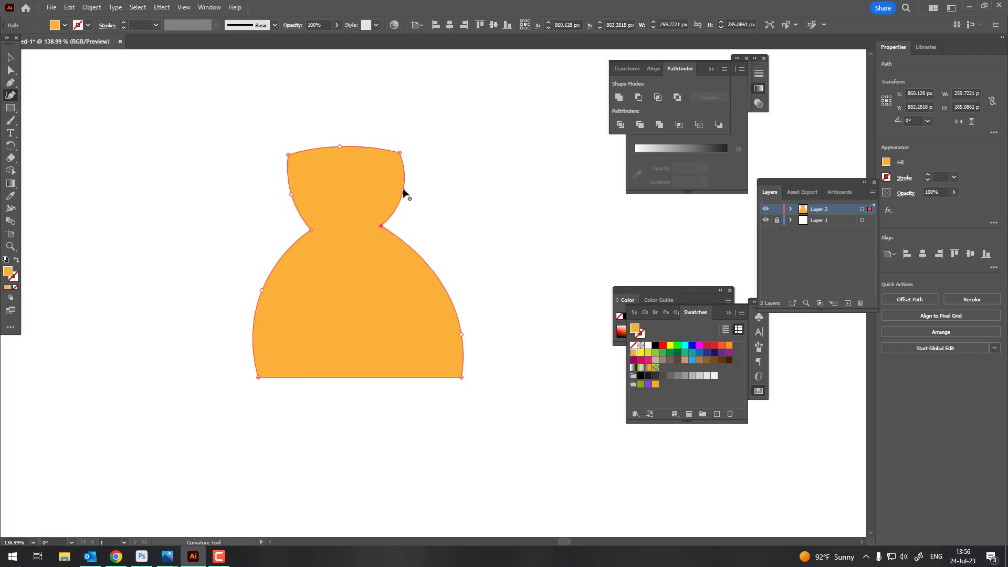
drag(403, 190, 397, 193)
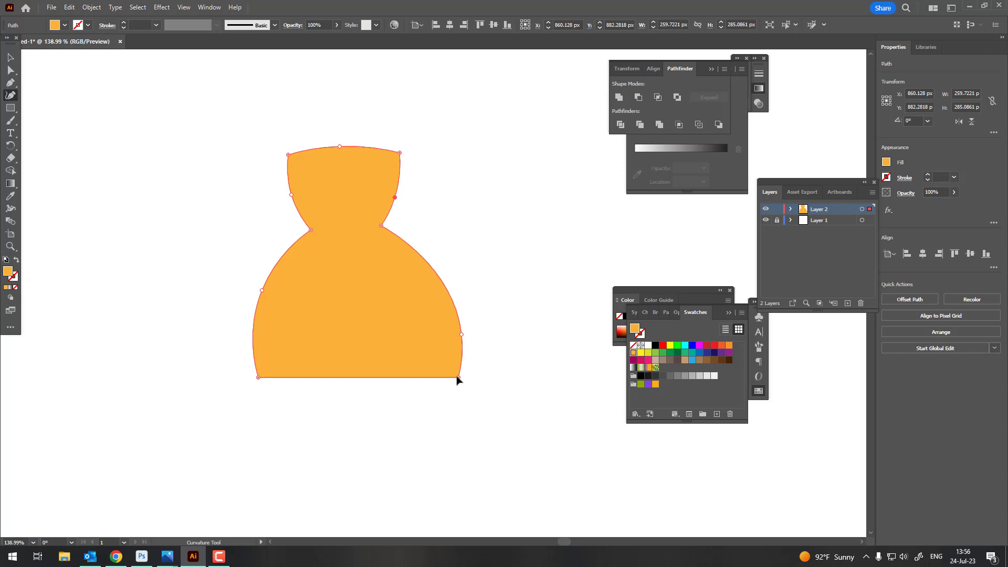
drag(462, 334, 450, 333)
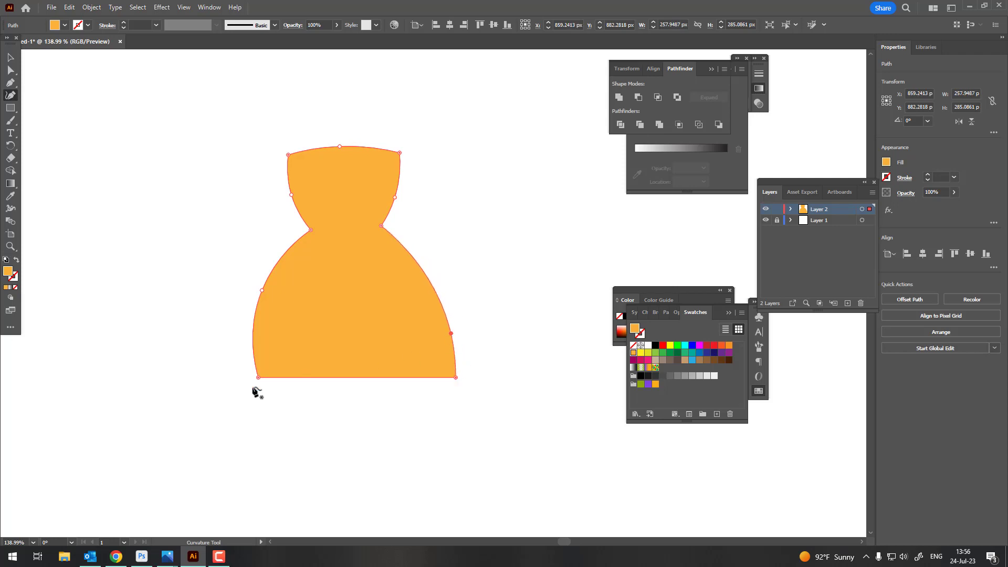
drag(259, 377, 246, 379)
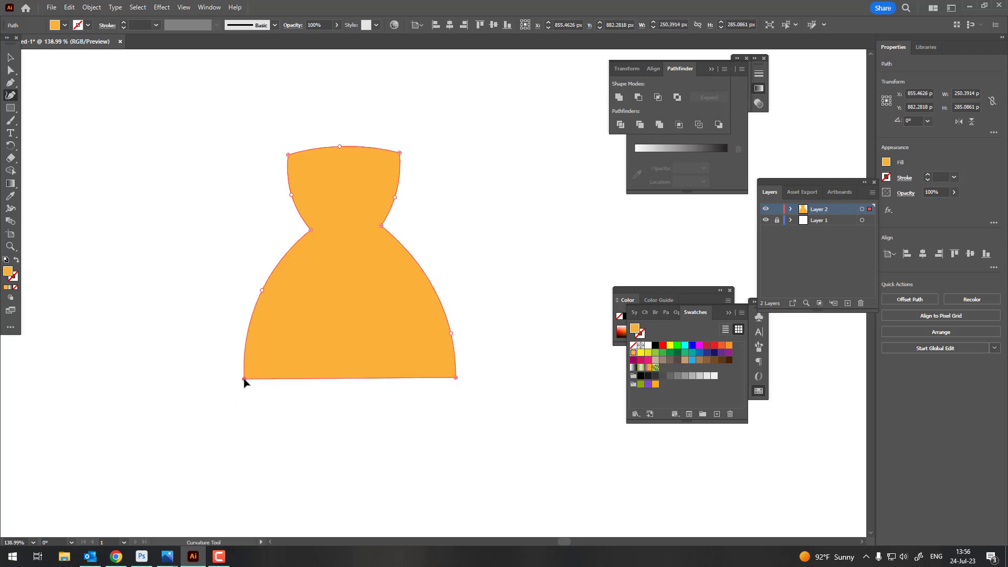
drag(354, 378, 358, 389)
Step: Zoom in on the bristles and start a new strand path on their lower area
key(z)
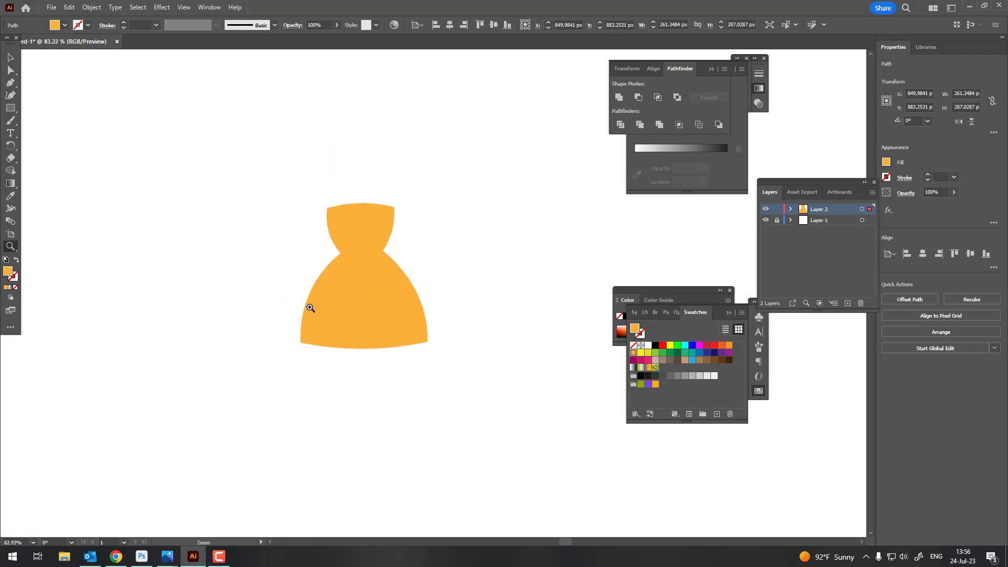
drag(324, 175, 346, 194)
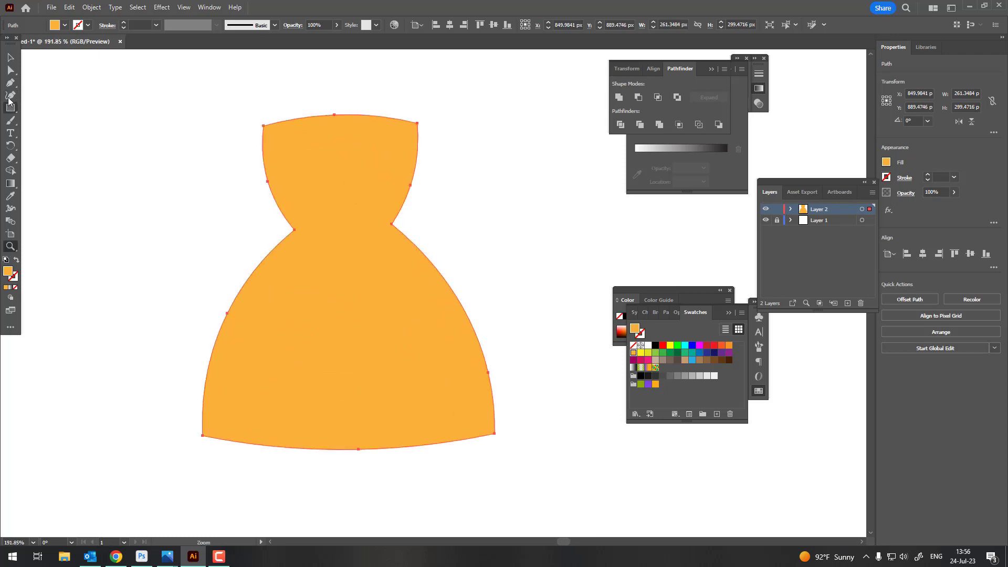
click(269, 215)
drag(437, 201, 437, 226)
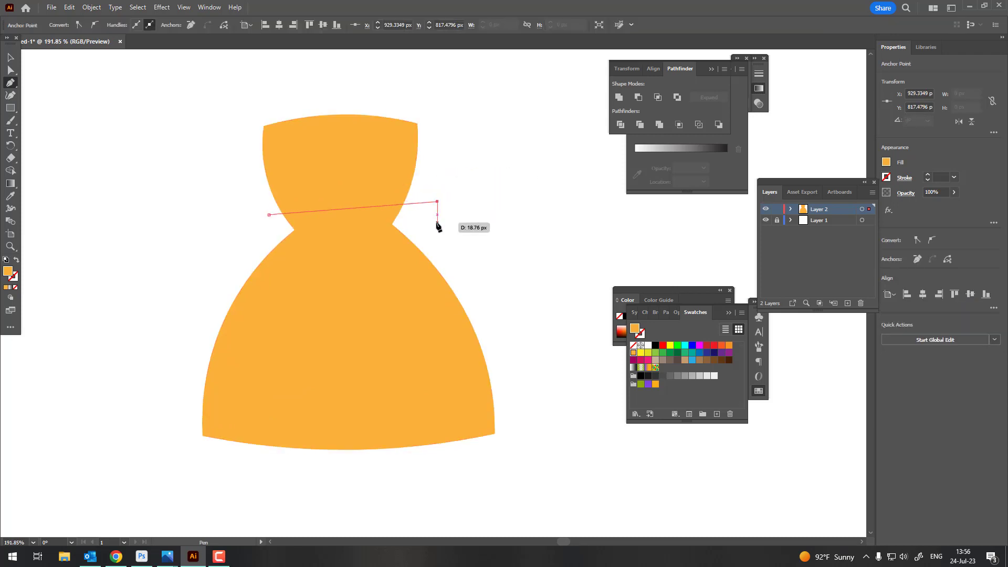
key(ctrl+z)
key(ctrl+z)
key(ctrl+z)
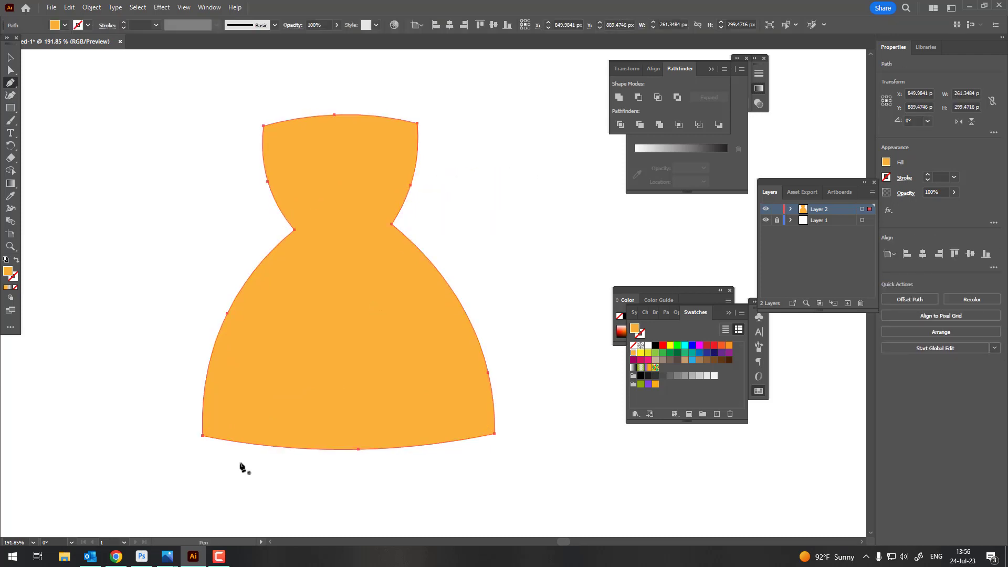
click(264, 323)
Step: Draw a narrow strand shape over the lower-left bristles and fill it darker orange
scroll(263, 322, down, 5)
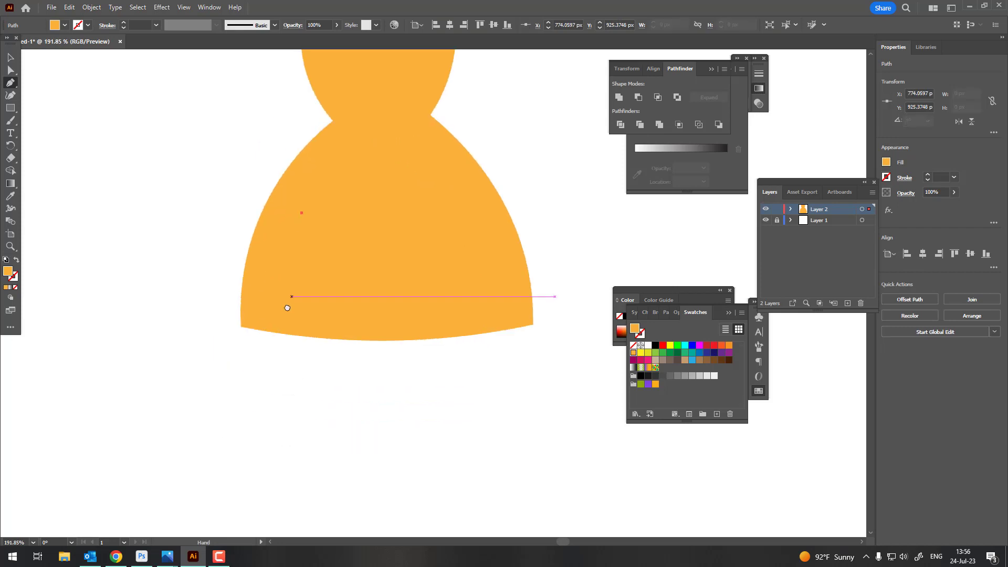
drag(288, 369, 322, 465)
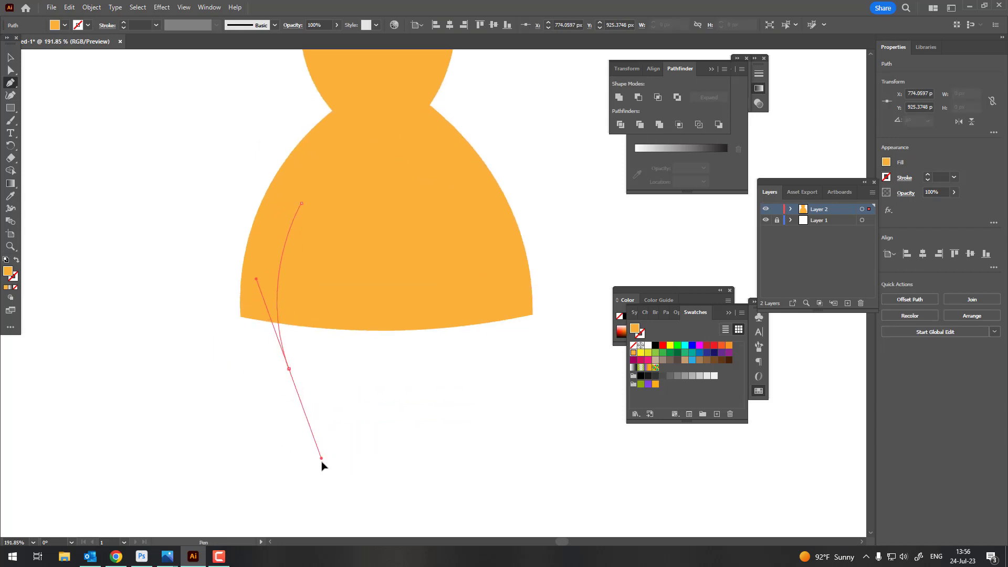
click(289, 368)
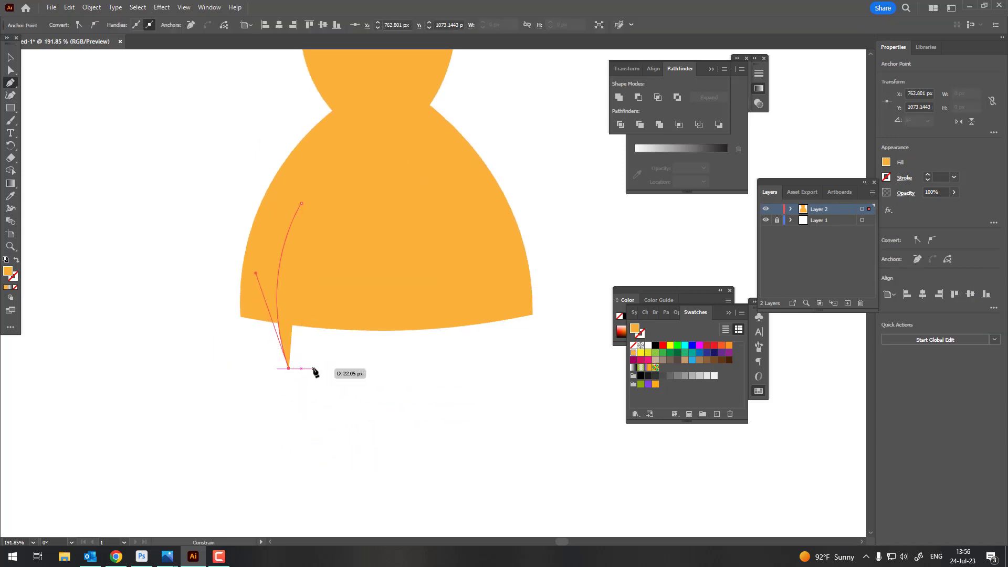
click(322, 368)
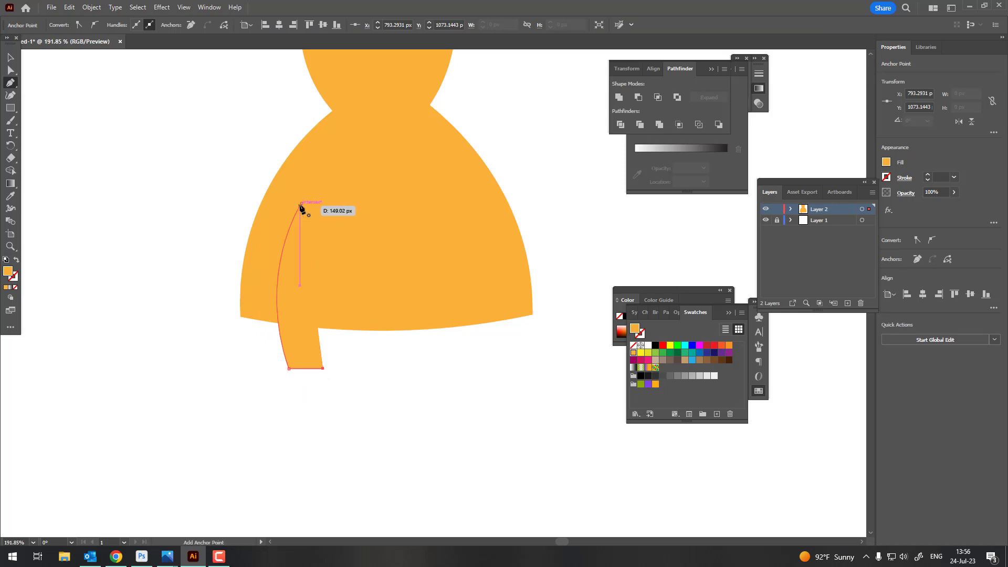
drag(301, 205, 302, 207)
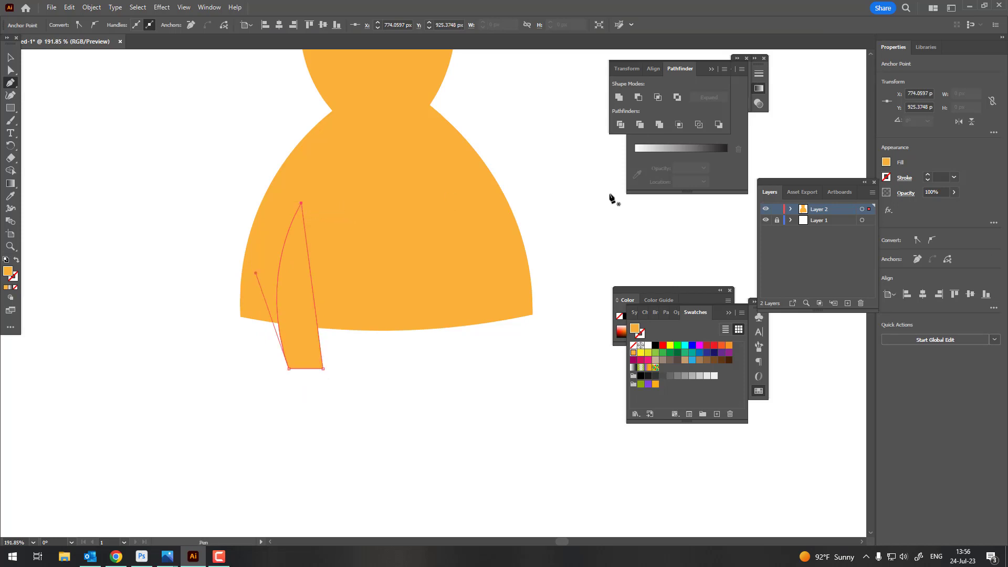
click(723, 345)
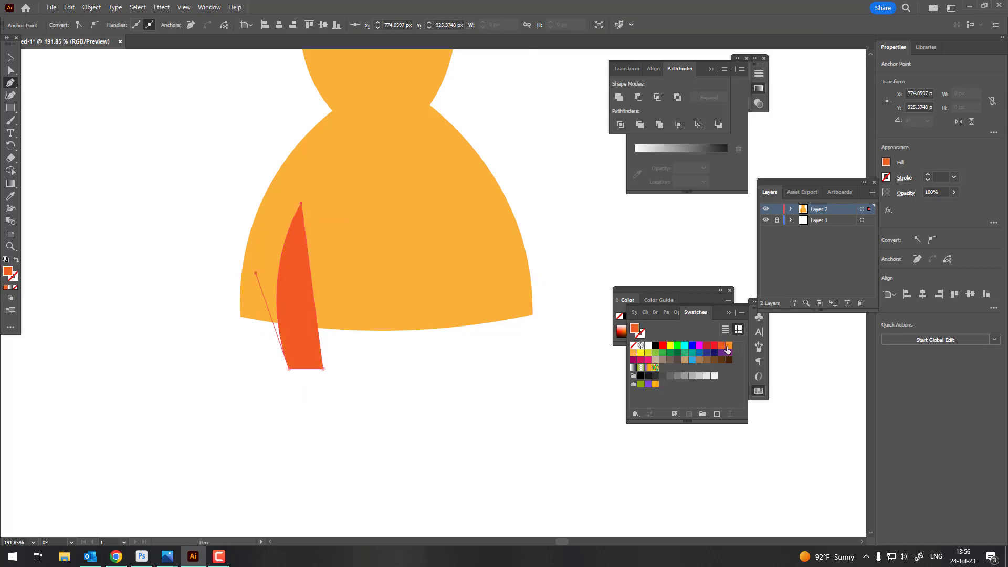
click(727, 347)
Step: Curve the strand's right edge and raise its top point
click(10, 95)
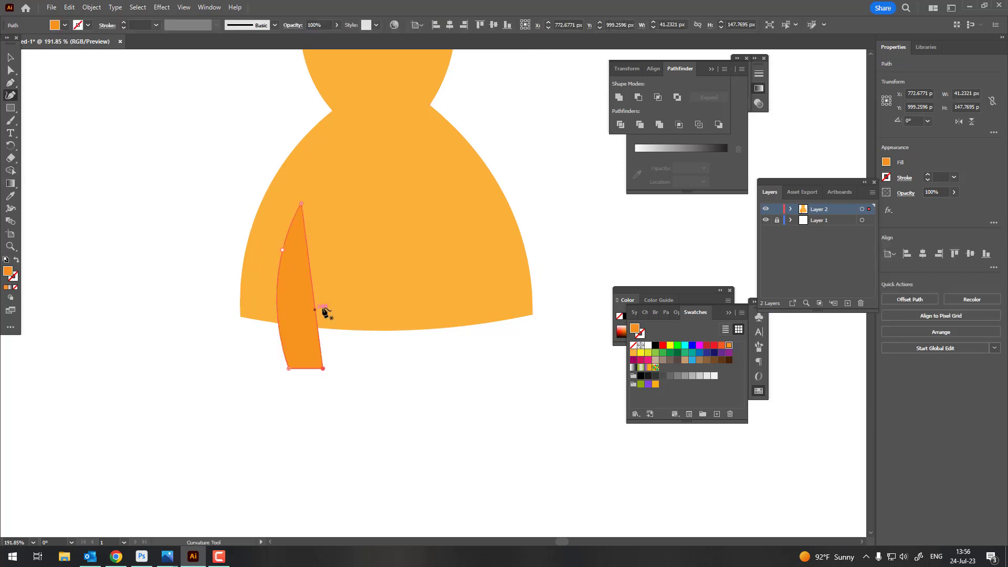
drag(315, 299, 306, 309)
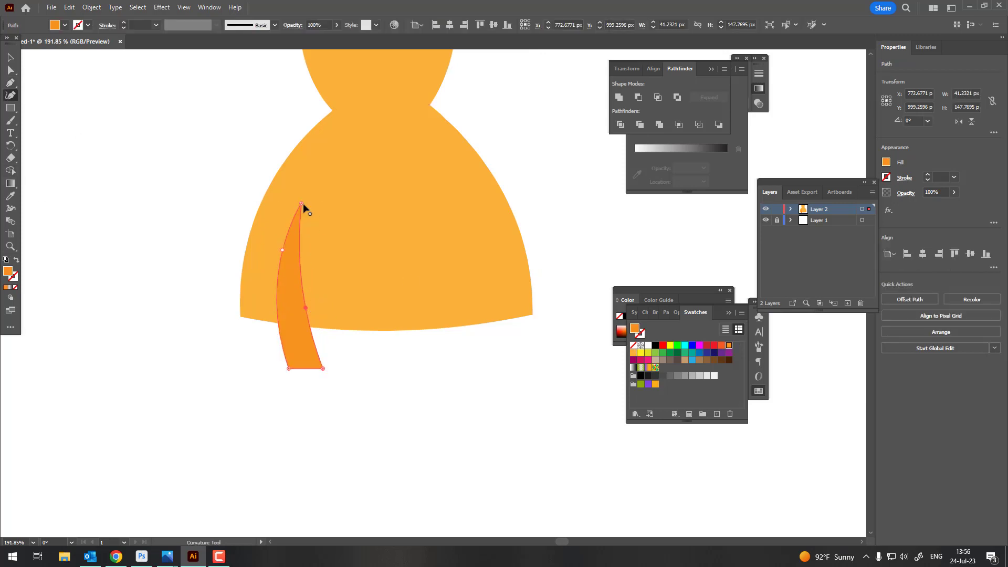
drag(308, 186, 307, 182)
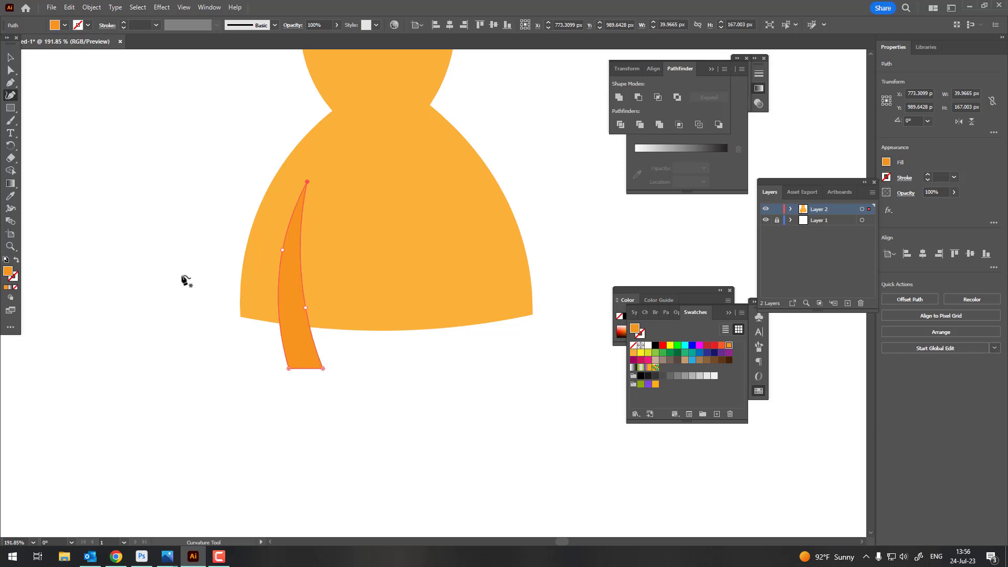
Step: Draw a curved middle strand and move it down to the broom head's hem
click(355, 187)
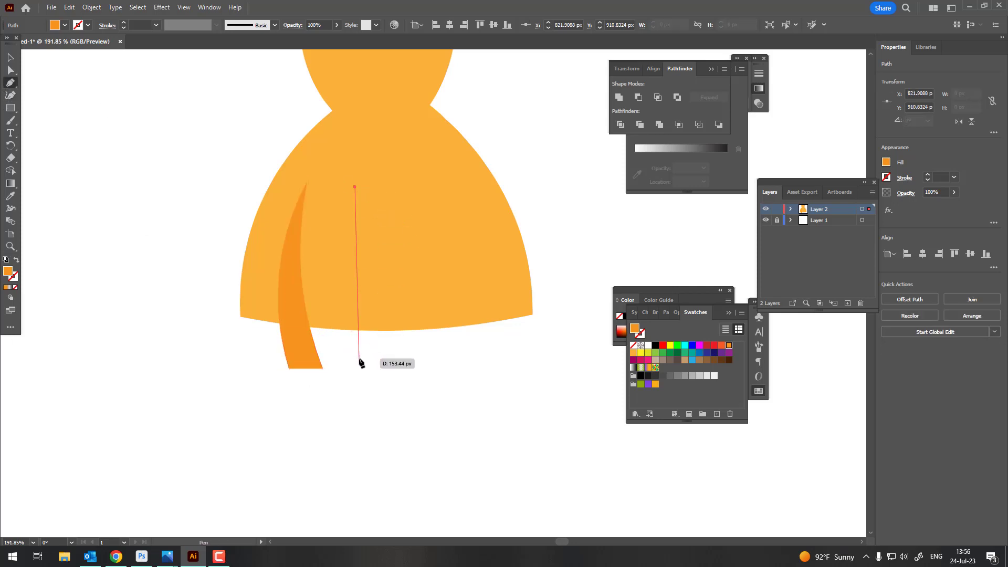
mouse_move(359, 359)
mouse_down()
mouse_move(384, 381)
mouse_move(385, 425)
mouse_up()
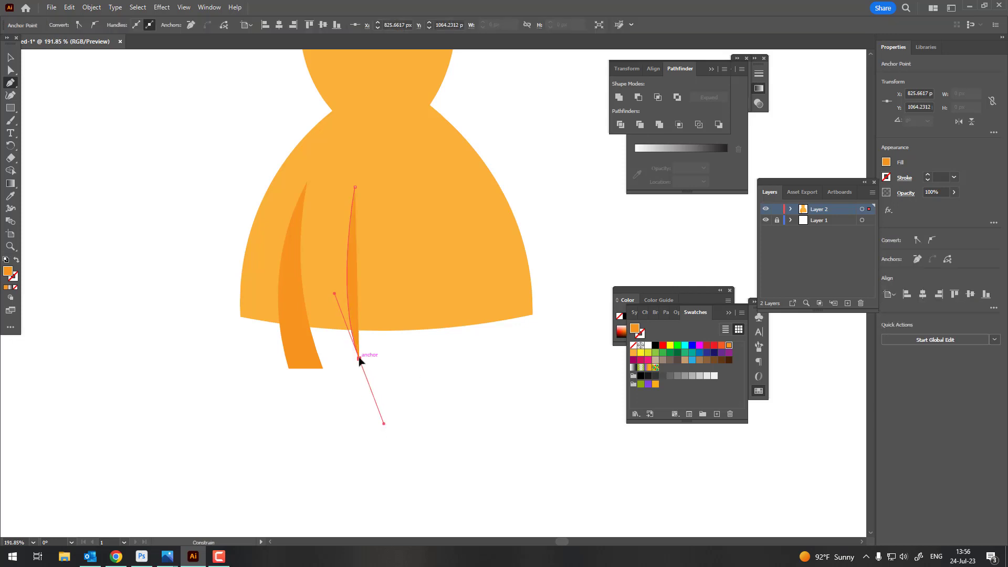
drag(359, 359, 389, 358)
click(389, 358)
drag(355, 187, 362, 169)
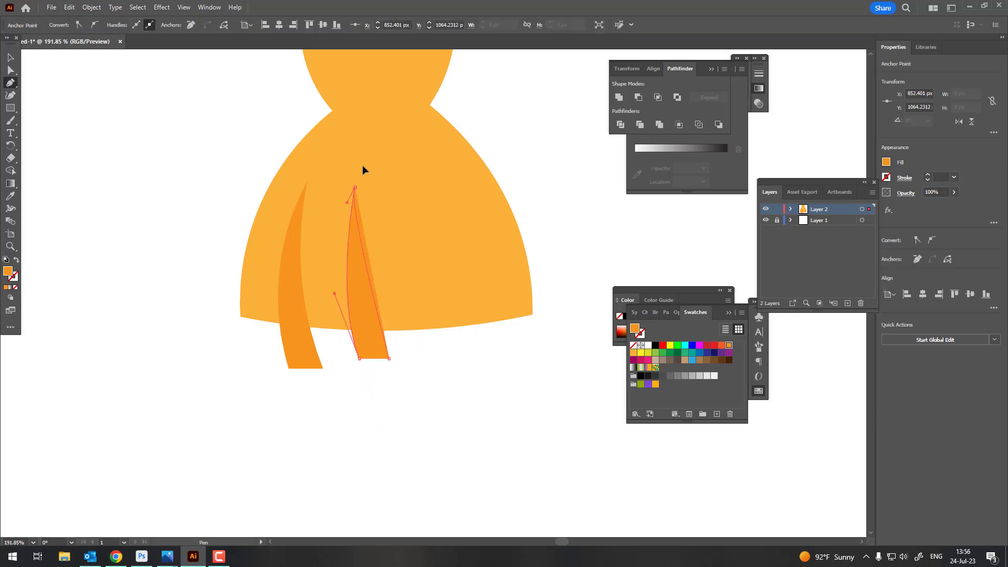
scroll(387, 255, up, 1)
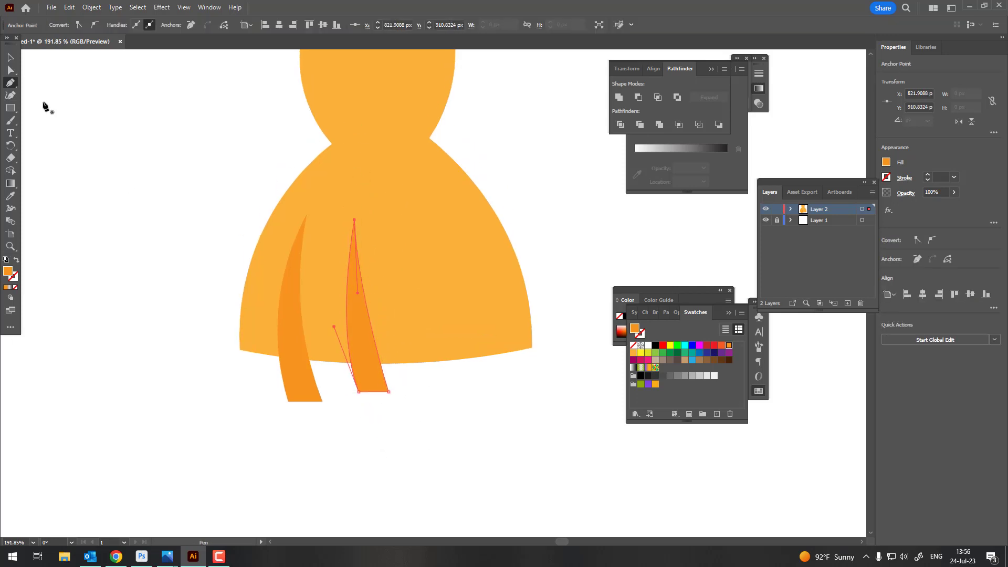
click(9, 58)
click(473, 409)
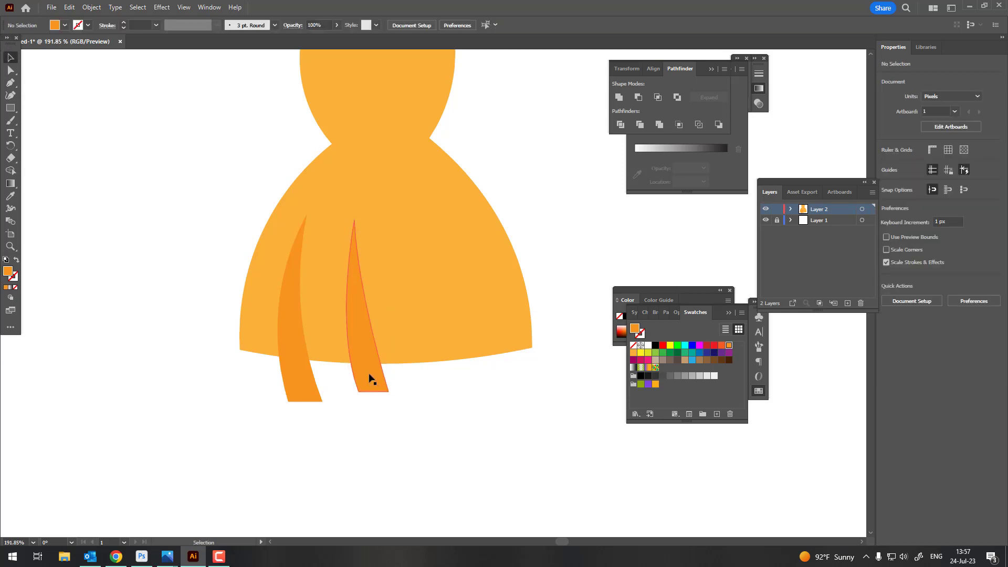
drag(364, 386, 362, 390)
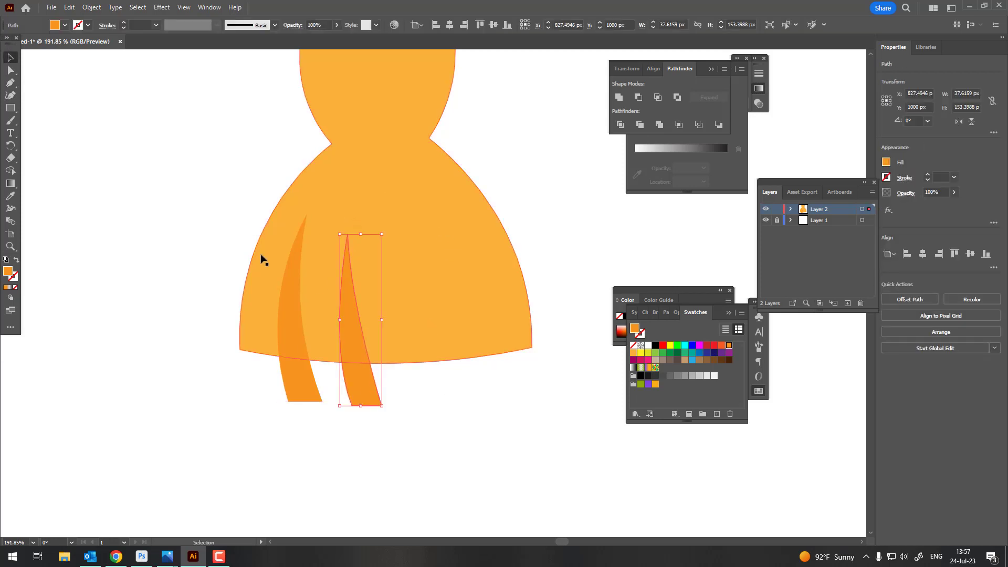
Step: Draw a triangular strand to the right of the middle strand
click(10, 84)
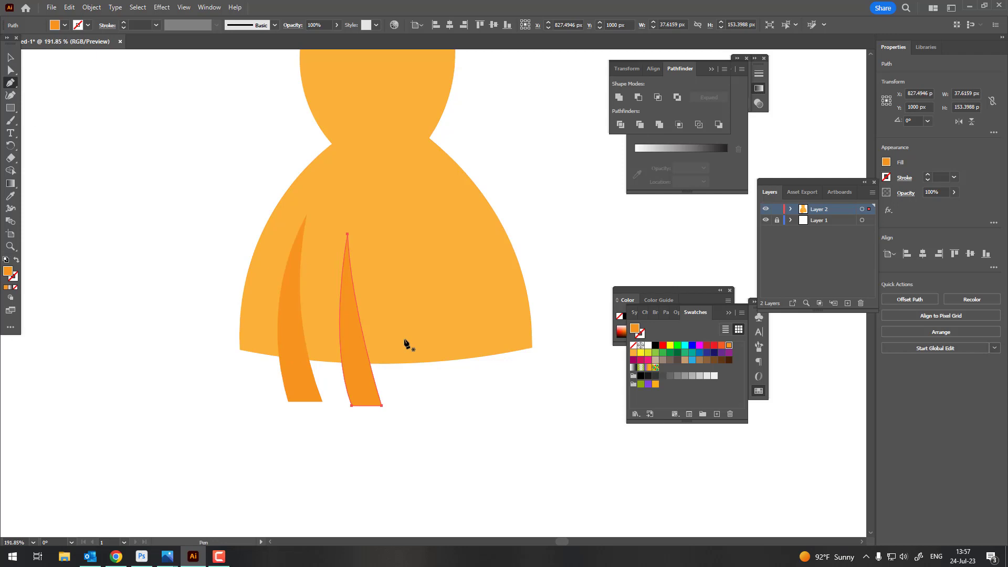
click(386, 284)
click(386, 399)
click(422, 399)
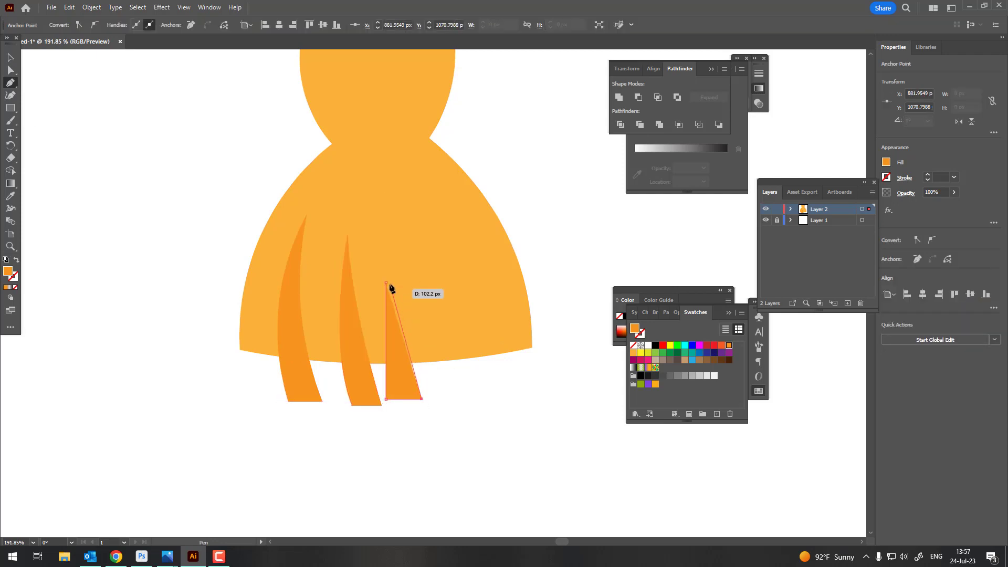
click(386, 283)
click(11, 57)
click(301, 410)
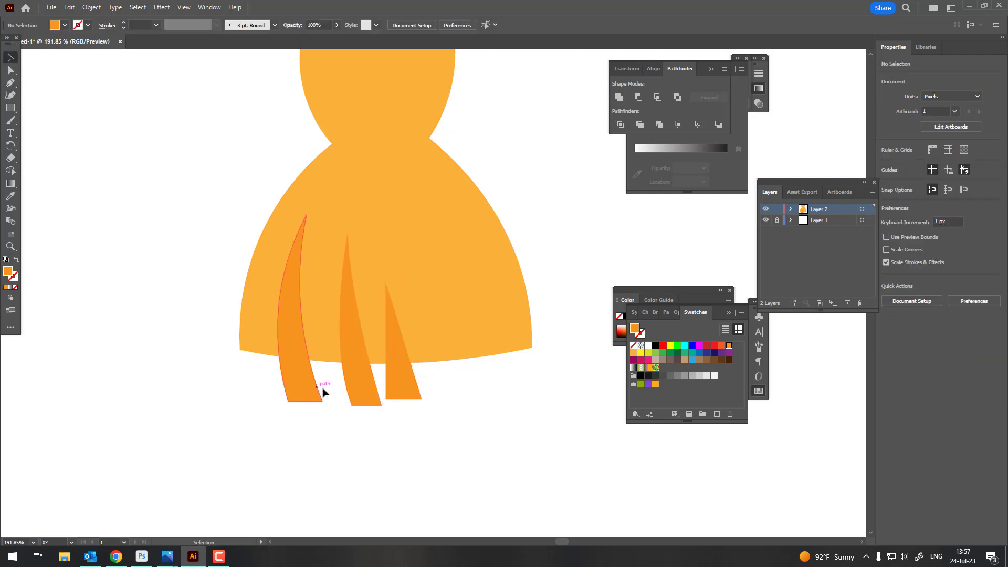
click(362, 378)
Step: Reflect copies of the left and middle strands vertically and place them on the right side
shift+click(300, 380)
click(91, 7)
mouse_move(111, 19)
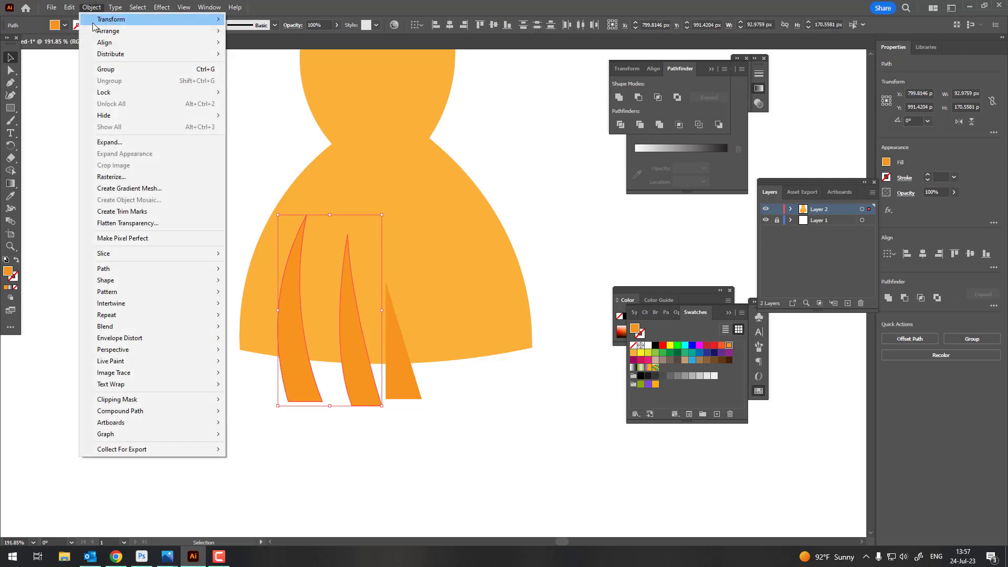
click(295, 58)
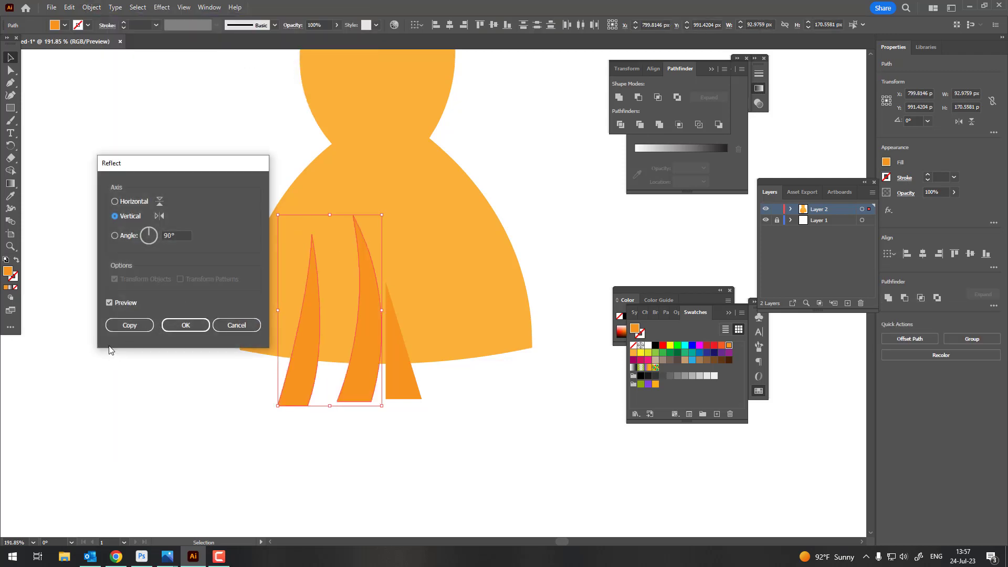
click(127, 325)
drag(306, 360, 483, 364)
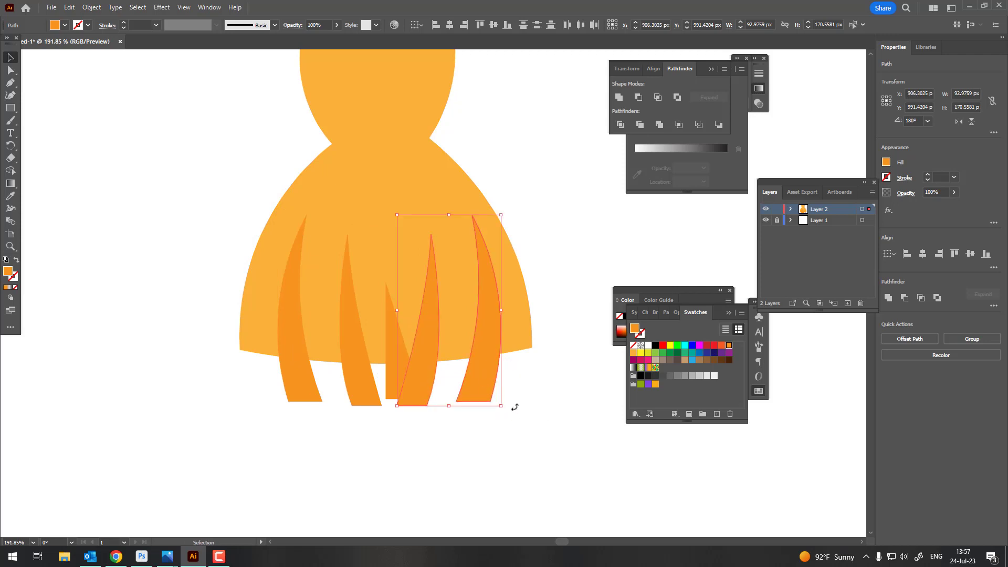
drag(514, 407, 517, 406)
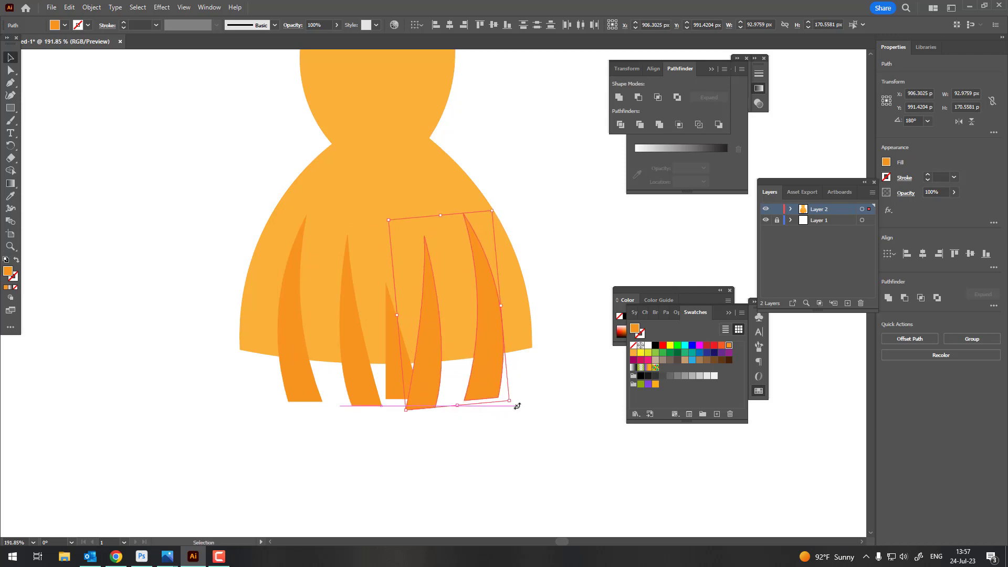
Step: Shift the two left strands and the triangle strand slightly left
click(316, 433)
click(355, 382)
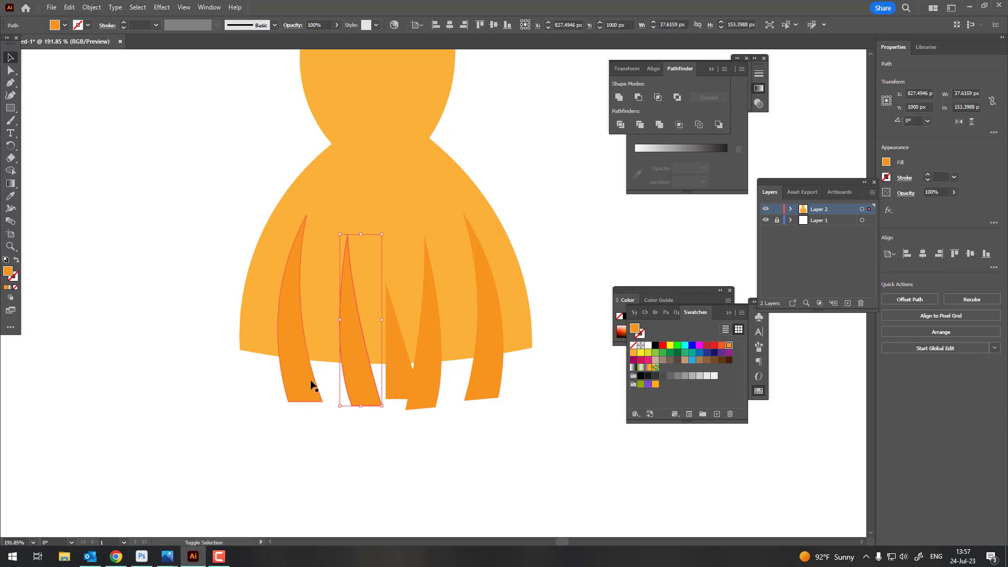
shift+click(308, 389)
drag(309, 388, 302, 386)
drag(399, 381, 392, 384)
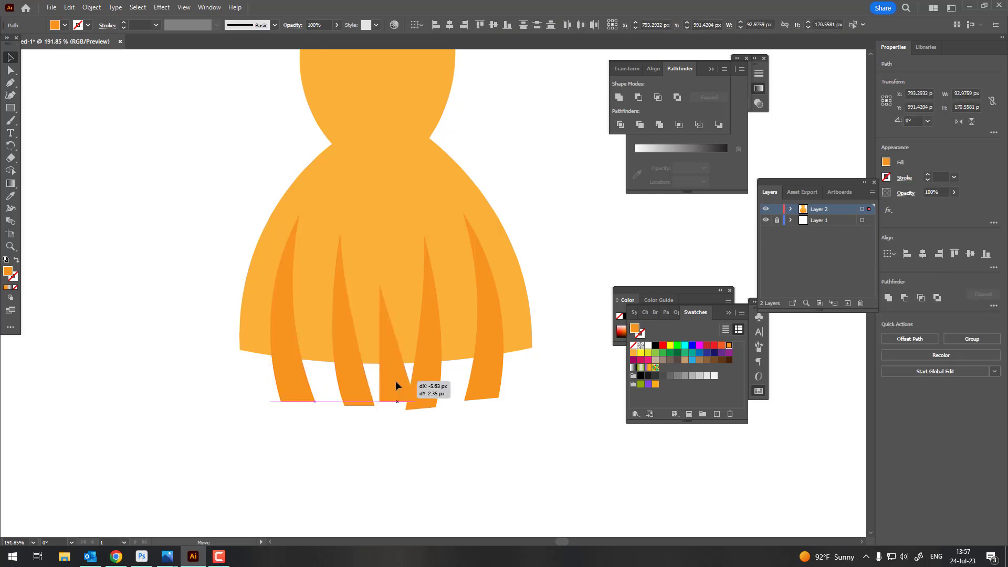
key(shift+grave)
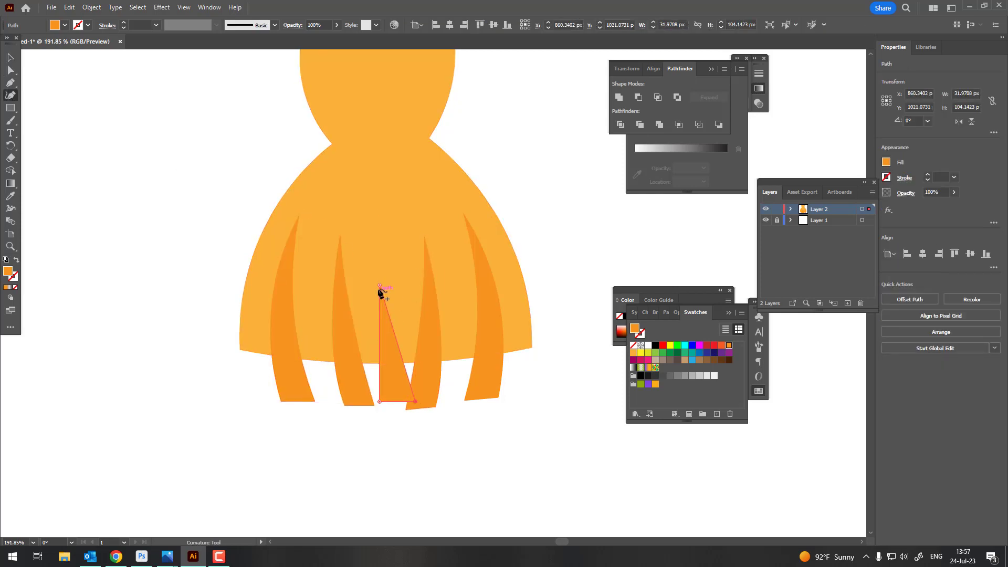
Step: Raise the triangle strand's tip and widen its base to the left
drag(379, 286, 389, 274)
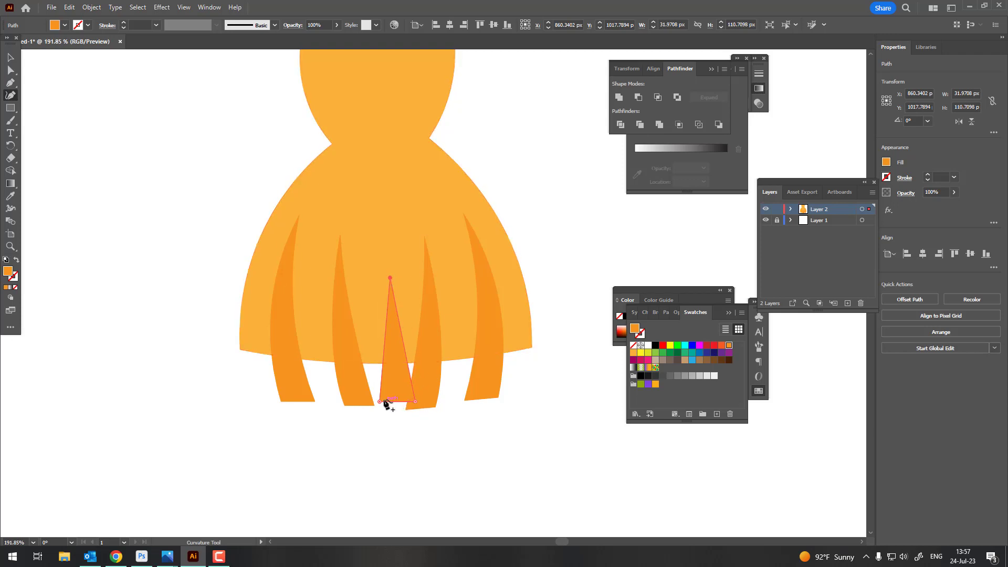
drag(381, 402, 409, 402)
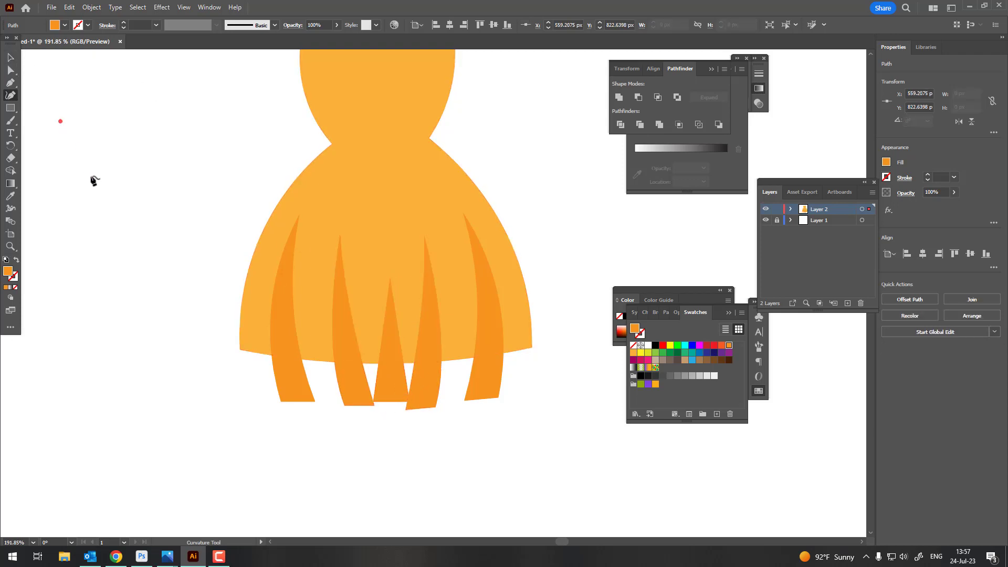
Step: Divide the bristle shapes with Pathfinder, ungroup, and delete the strand pieces below the hem
key(v)
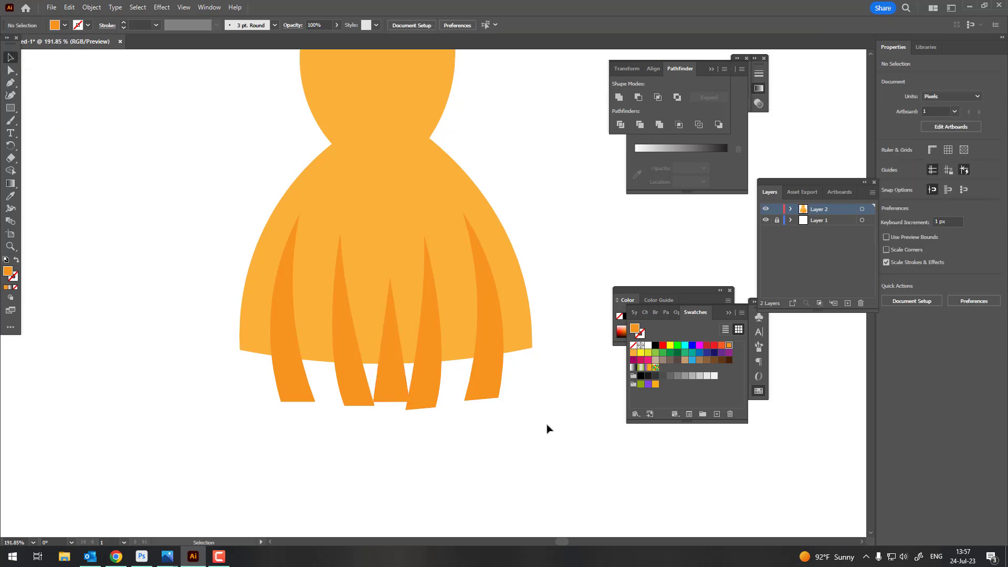
drag(547, 428, 198, 299)
click(621, 124)
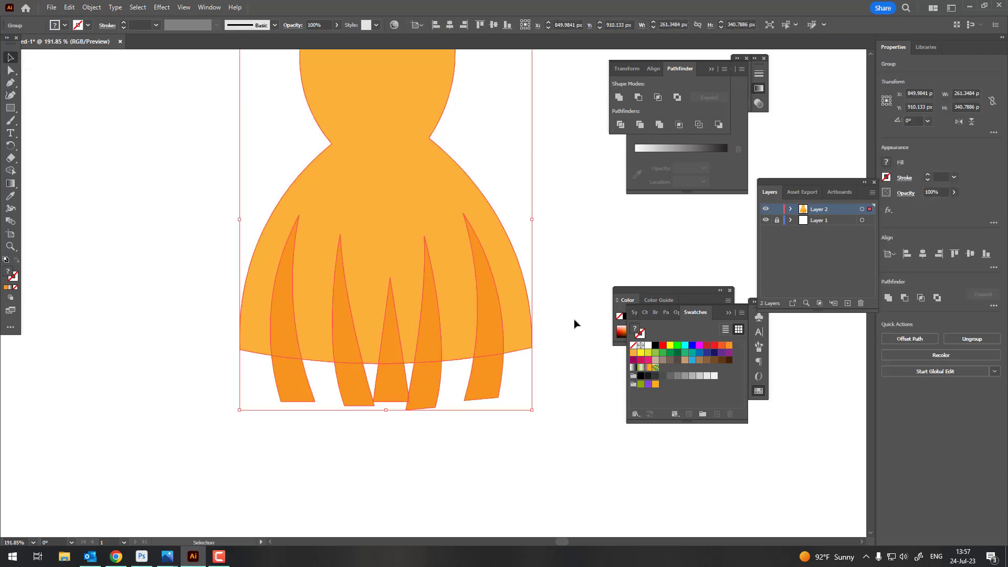
right_click(507, 372)
click(552, 274)
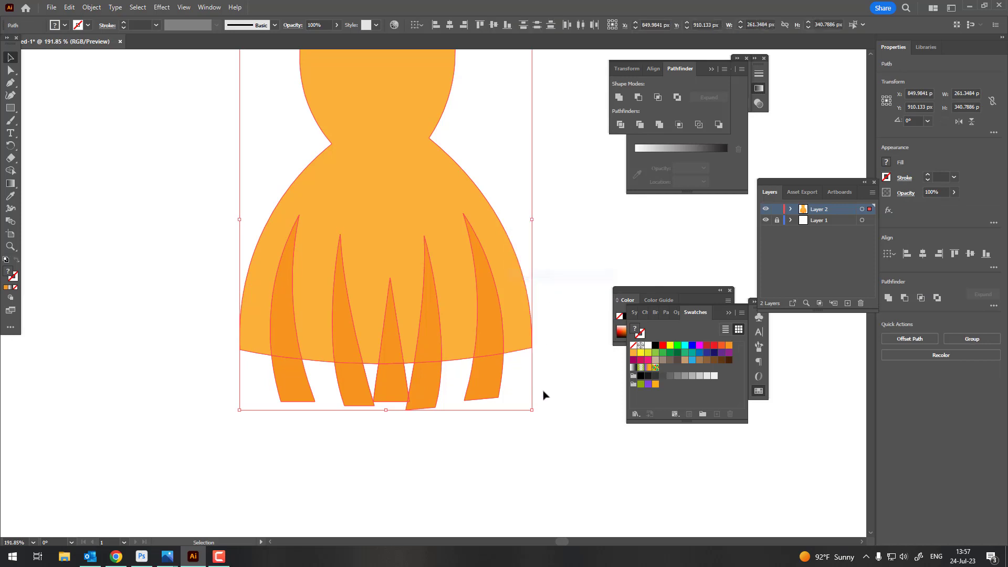
drag(525, 424, 215, 383)
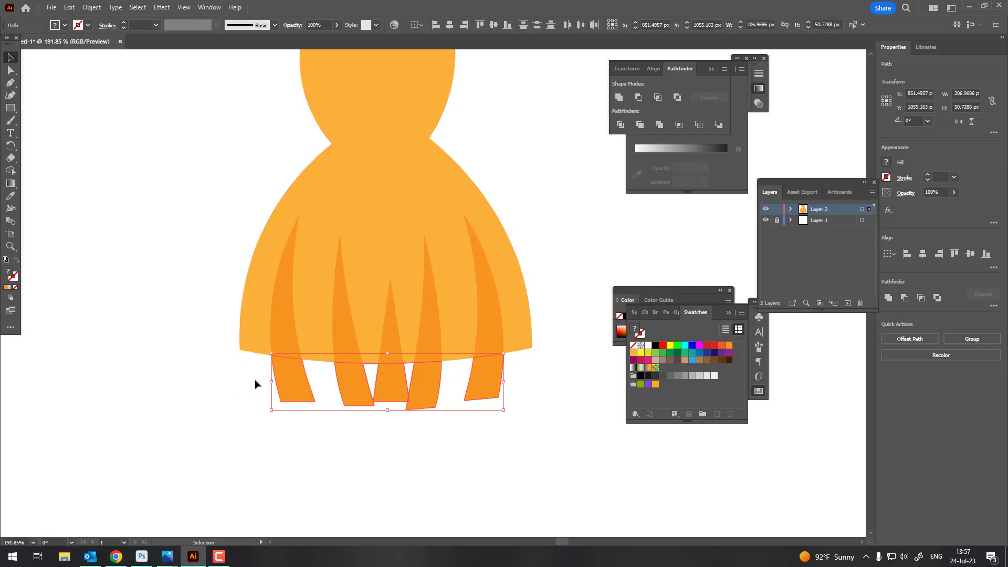
key(Delete)
Step: Select every broom head piece and group them into one object
scroll(419, 393, up, 3)
key(z)
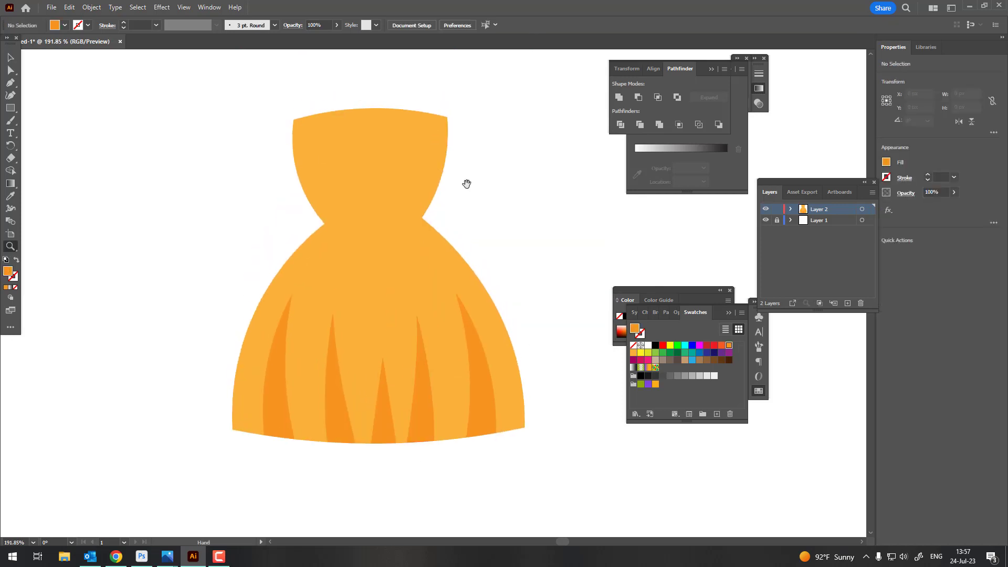
scroll(465, 182, up, 2)
click(11, 56)
drag(85, 90, 558, 464)
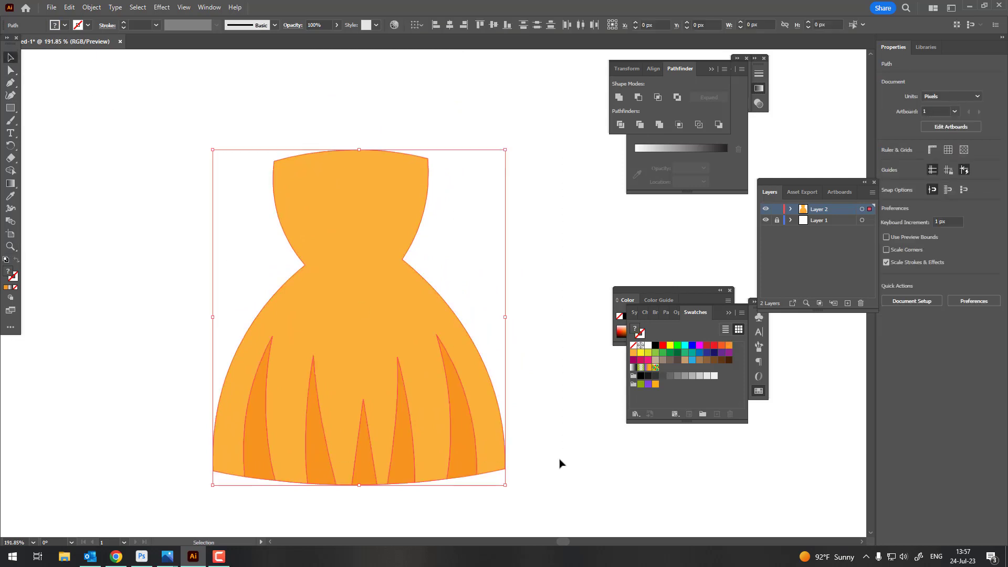
click(92, 8)
click(113, 69)
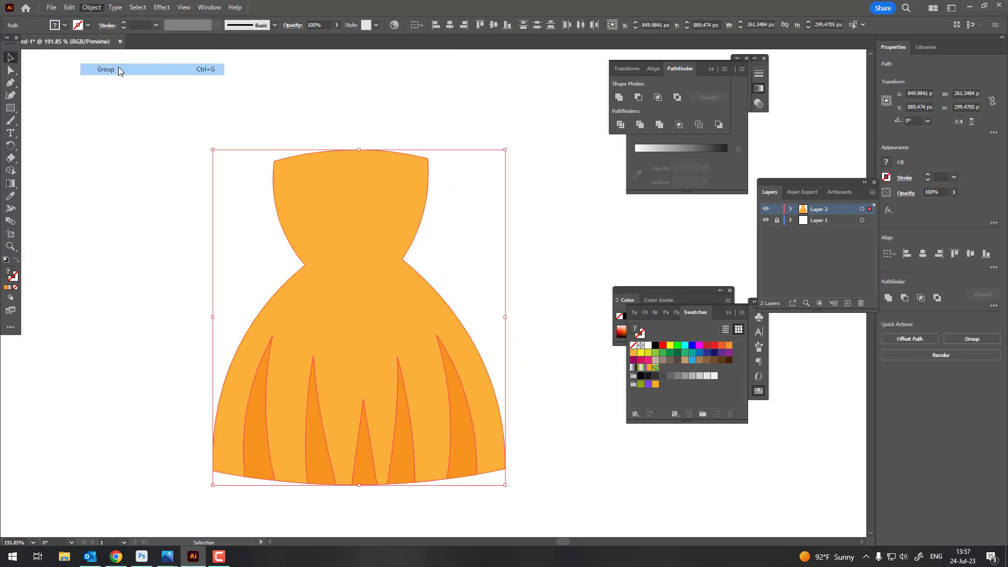
click(10, 81)
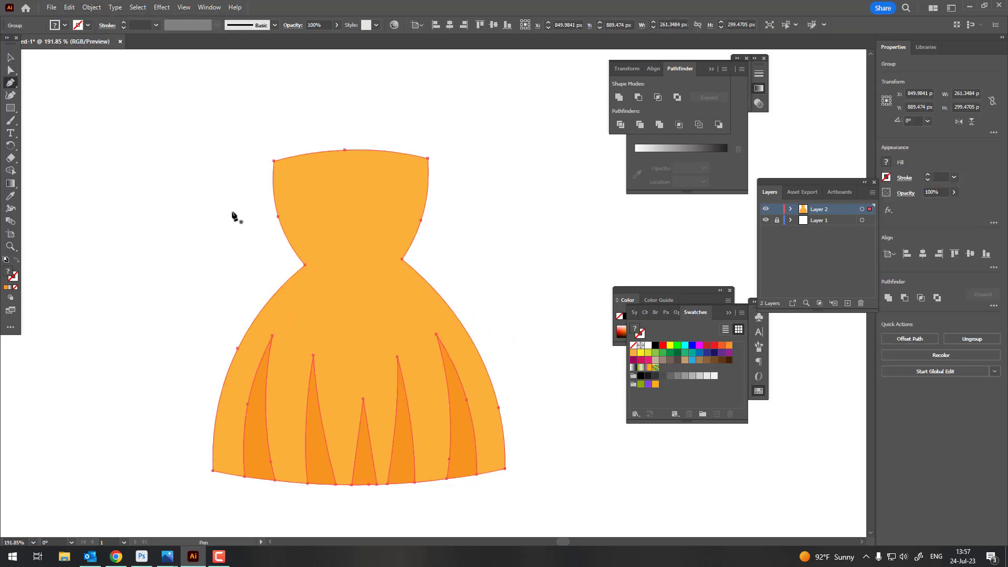
Step: Draw a four-point band across the broom head's narrow neck
click(283, 257)
click(427, 242)
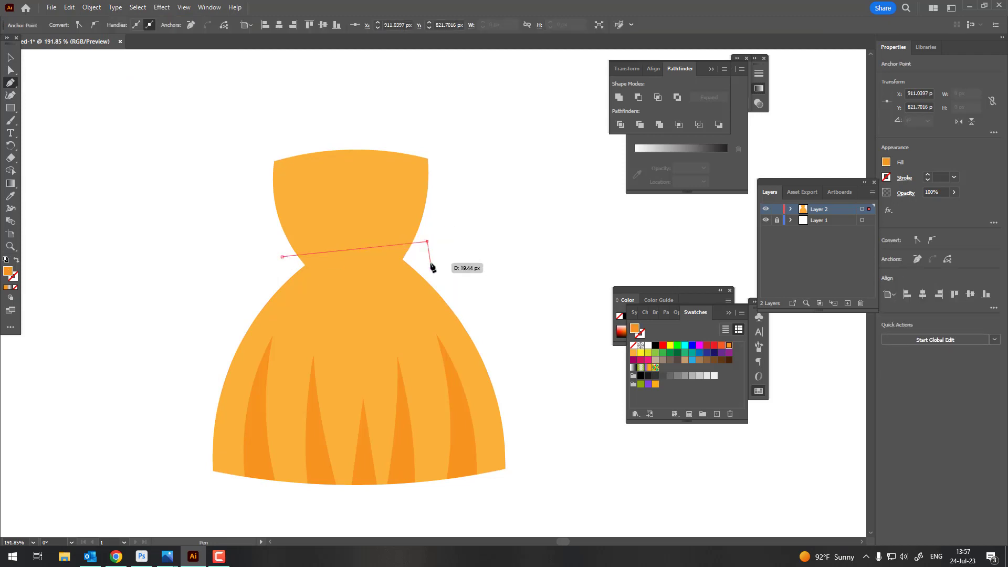
click(431, 263)
click(282, 275)
click(283, 257)
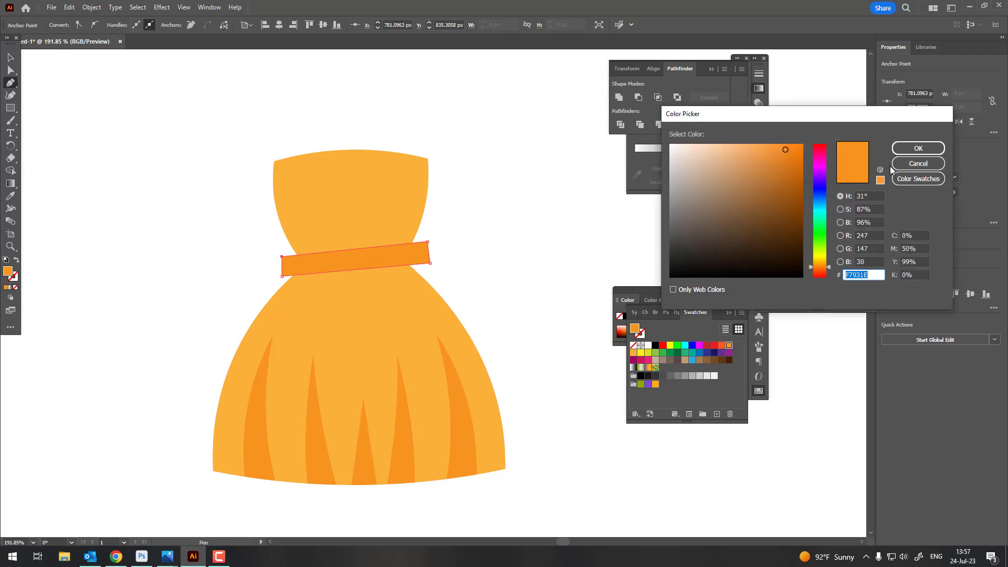
Step: Fill the band with dark plum #494046
drag(823, 178, 819, 169)
click(686, 241)
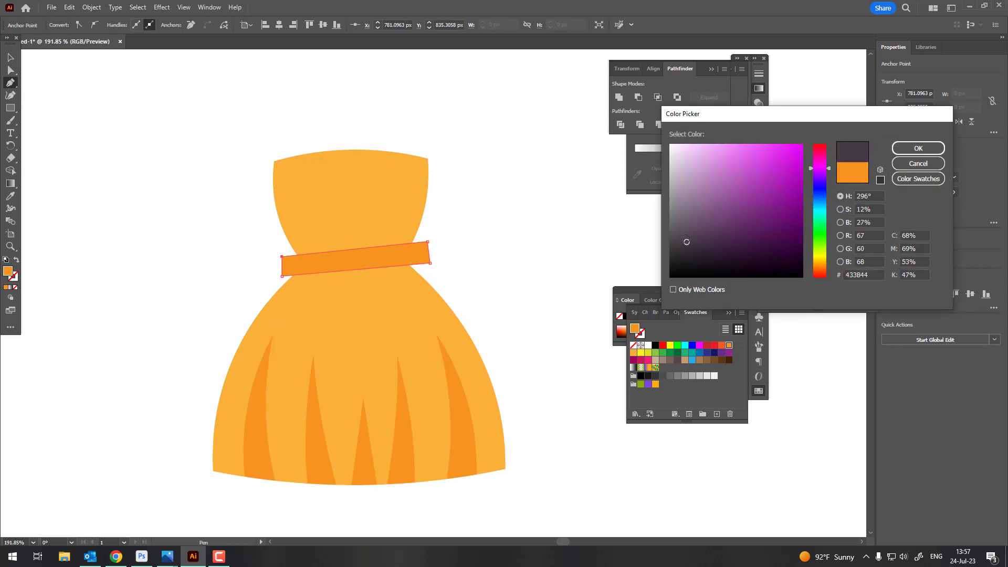
click(918, 148)
key(z)
click(290, 219)
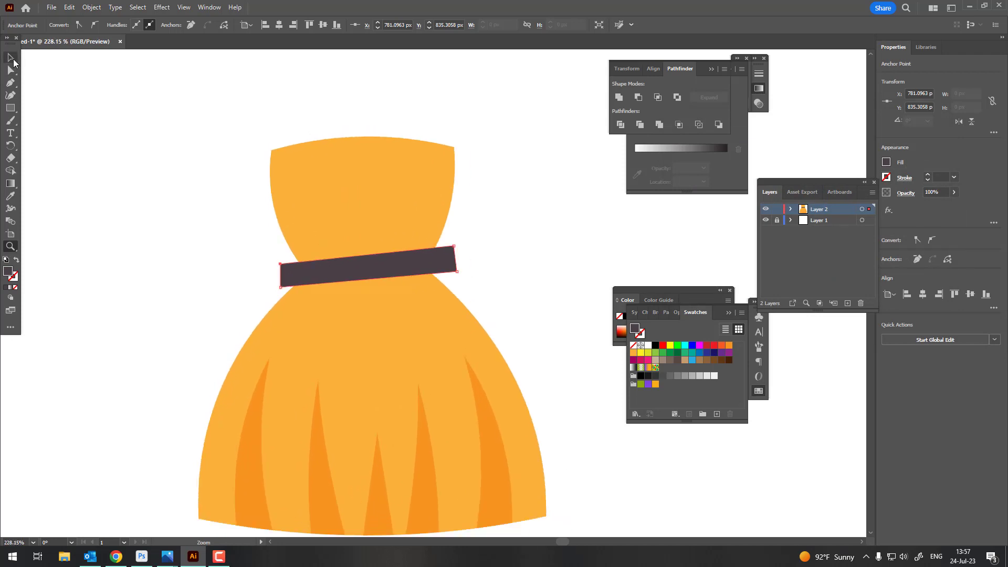
Step: Adjust the dark band's corners and curve its top edge upward
click(12, 58)
click(11, 97)
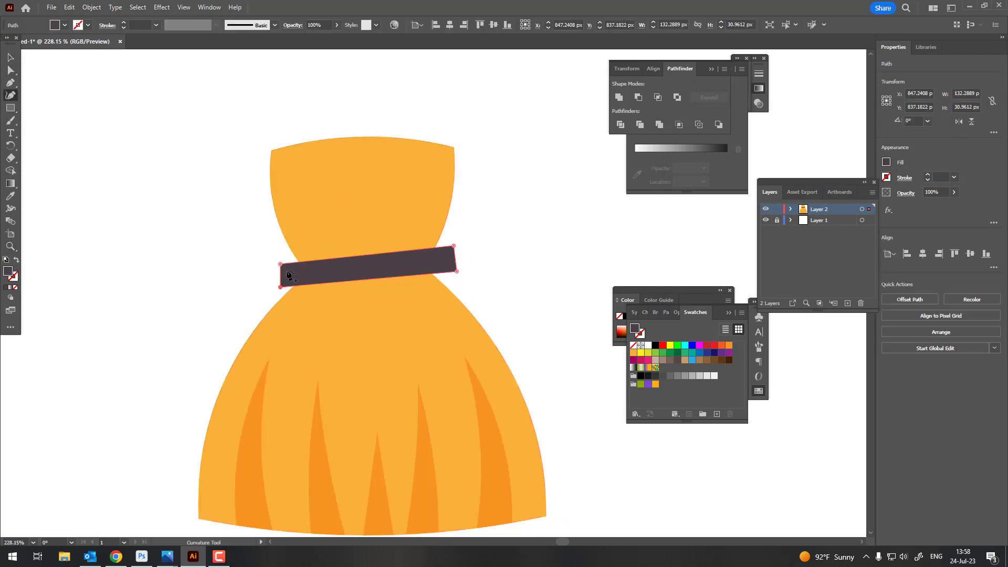
drag(279, 264, 279, 258)
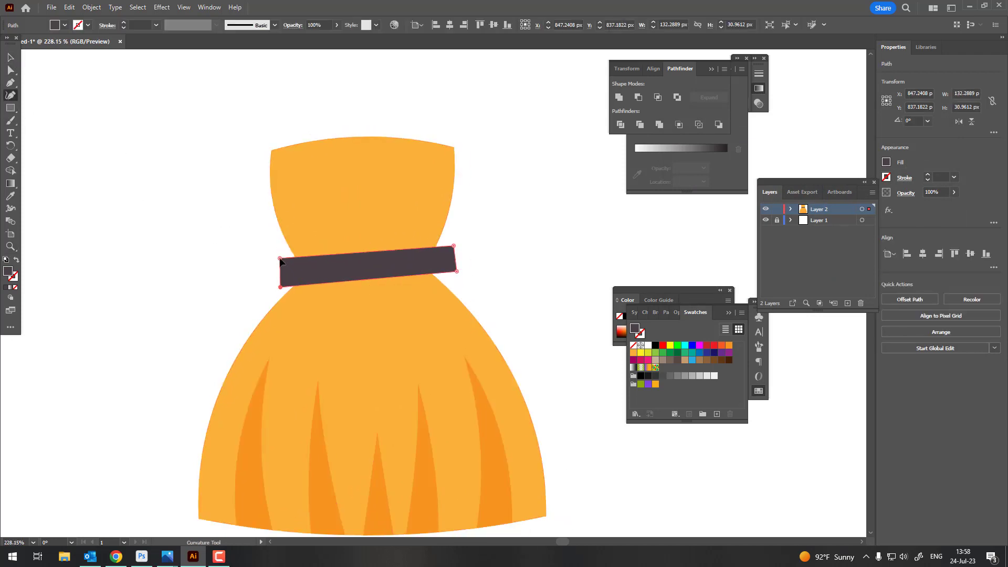
mouse_move(457, 271)
mouse_down()
mouse_move(448, 276)
mouse_move(448, 246)
mouse_up()
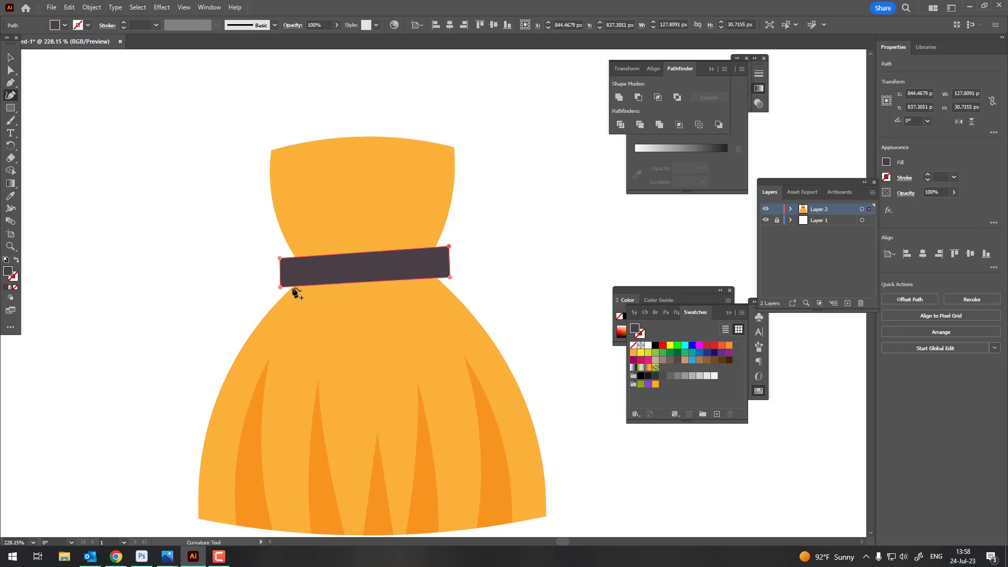
drag(365, 253, 361, 248)
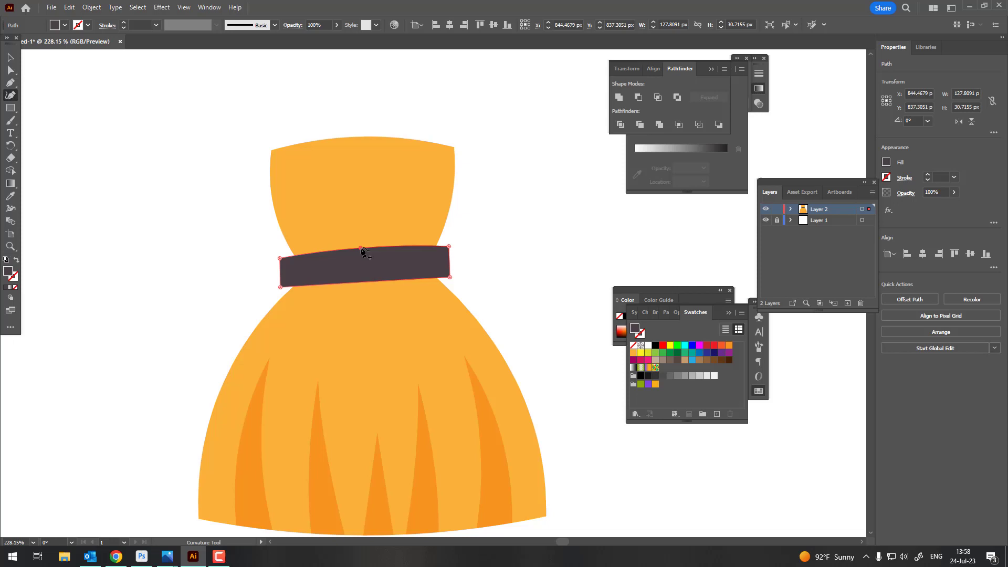
click(369, 285)
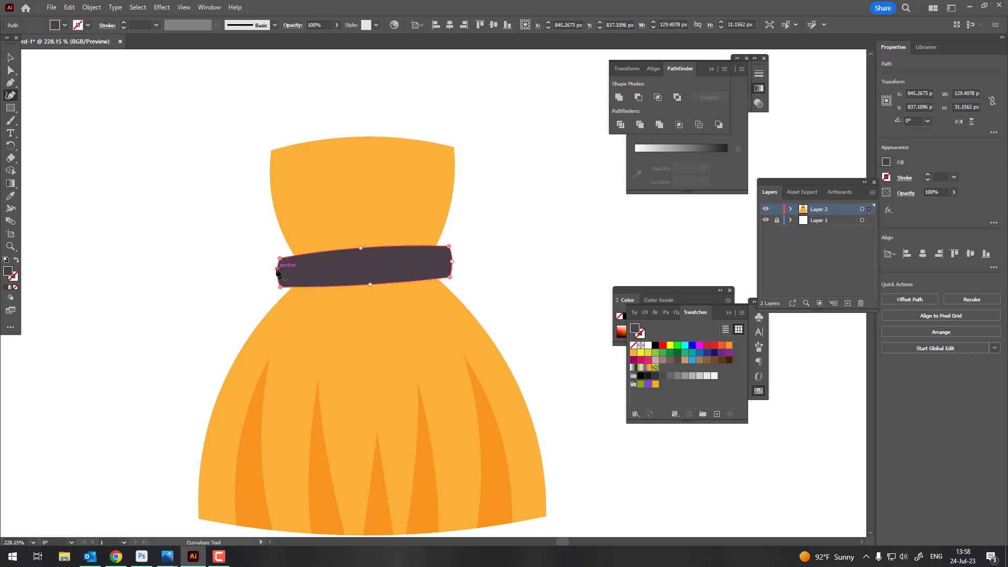
Step: Round the dark band's corners with the live-corner widget
click(6, 61)
click(555, 270)
key(z)
click(546, 294)
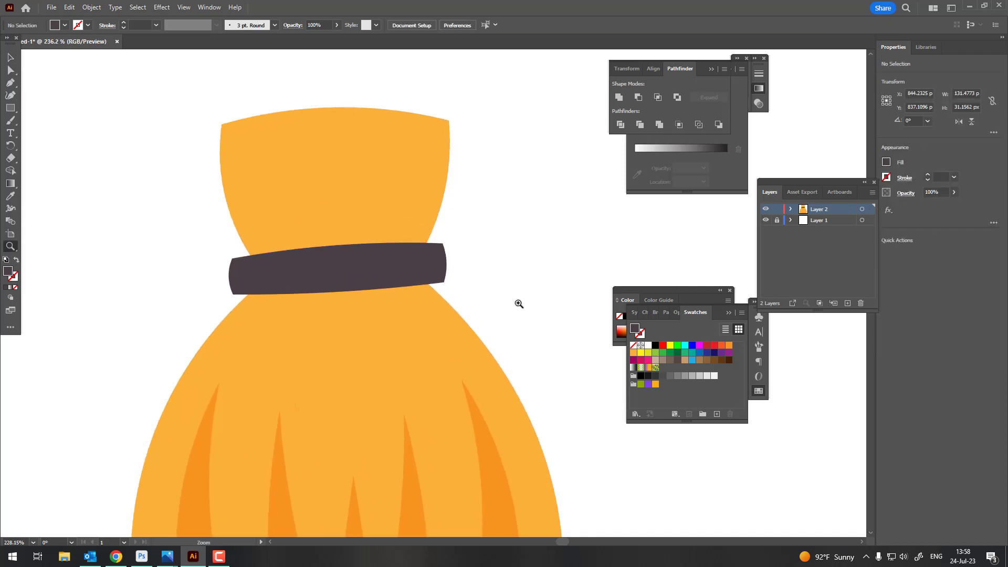
click(11, 70)
click(259, 286)
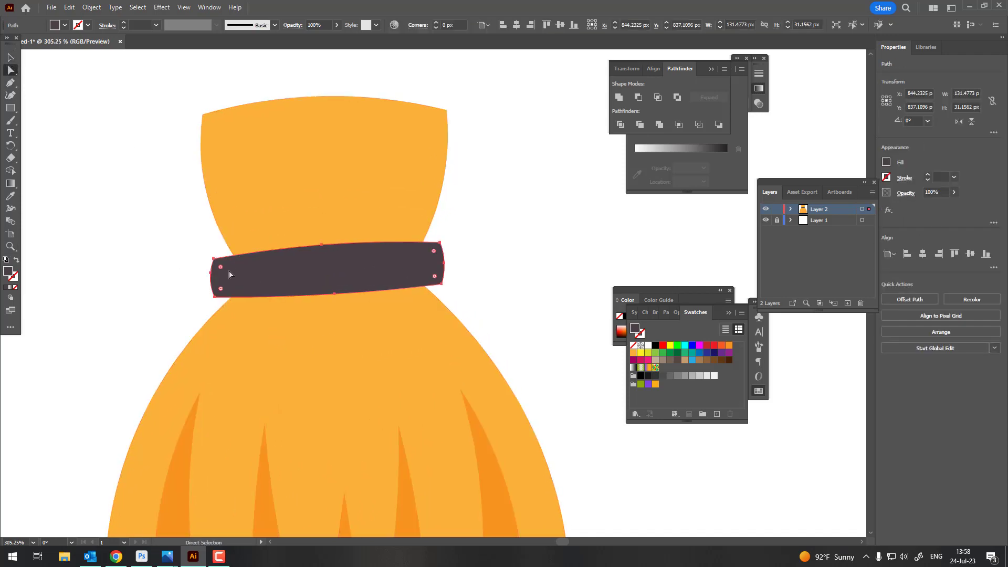
drag(221, 272, 227, 275)
Step: Stretch the dark band slightly wider to the right
alt+click(395, 272)
click(405, 321)
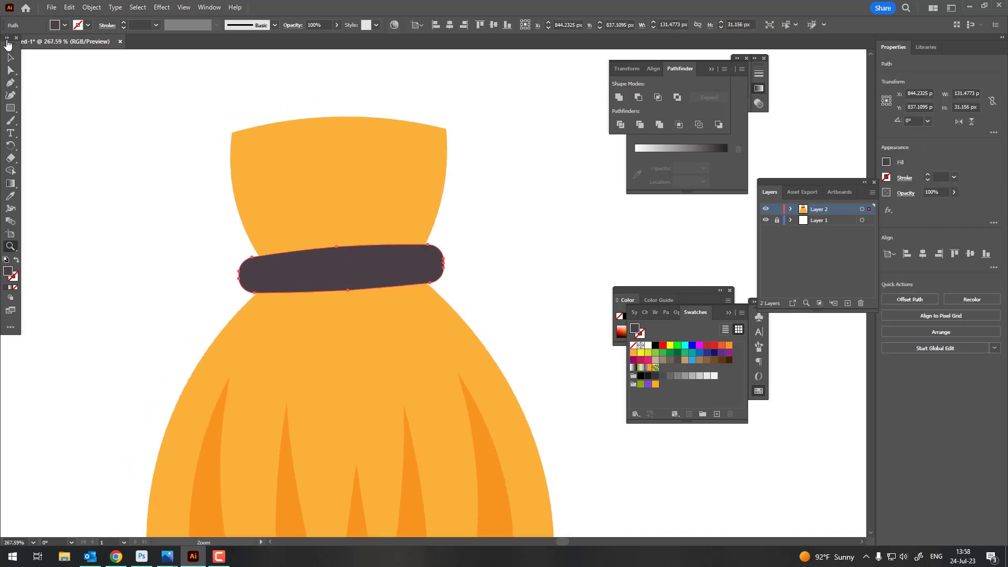
key(v)
click(400, 284)
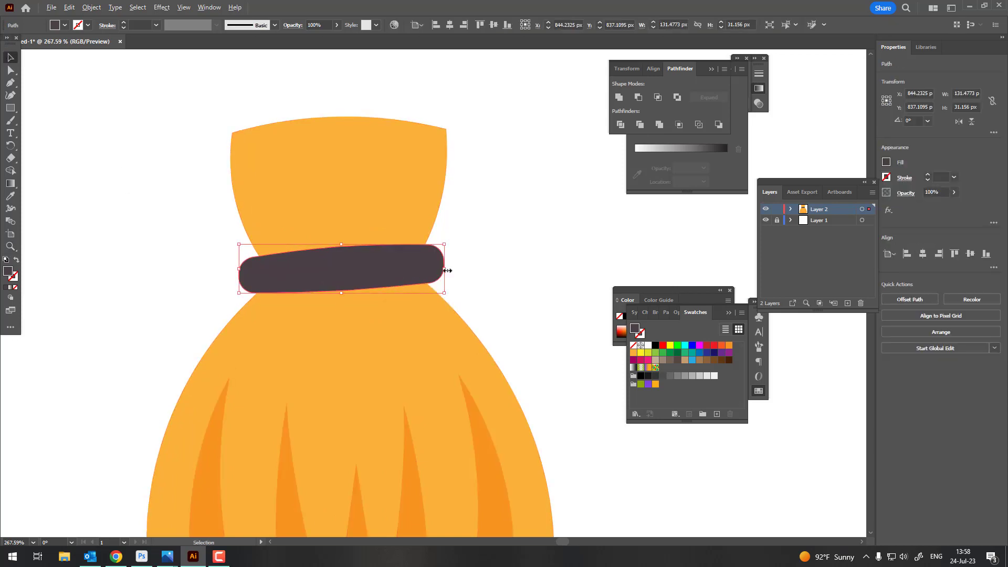
drag(447, 270, 460, 270)
key(ctrl+shift+a)
key(ctrl+minus)
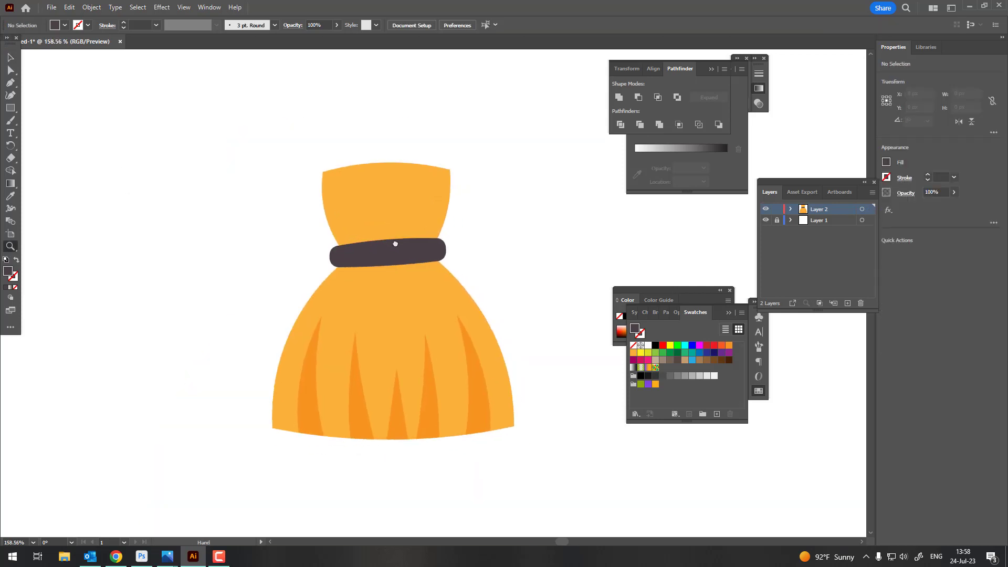
Step: Draw a curved-edged neck shape across the band between the bristles and fill it orange
drag(396, 243, 483, 299)
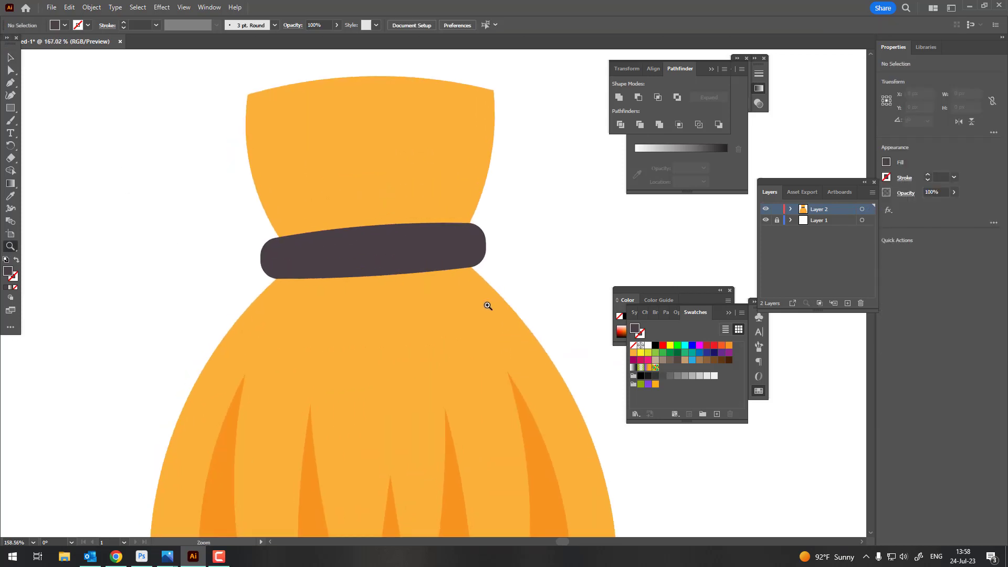
click(232, 325)
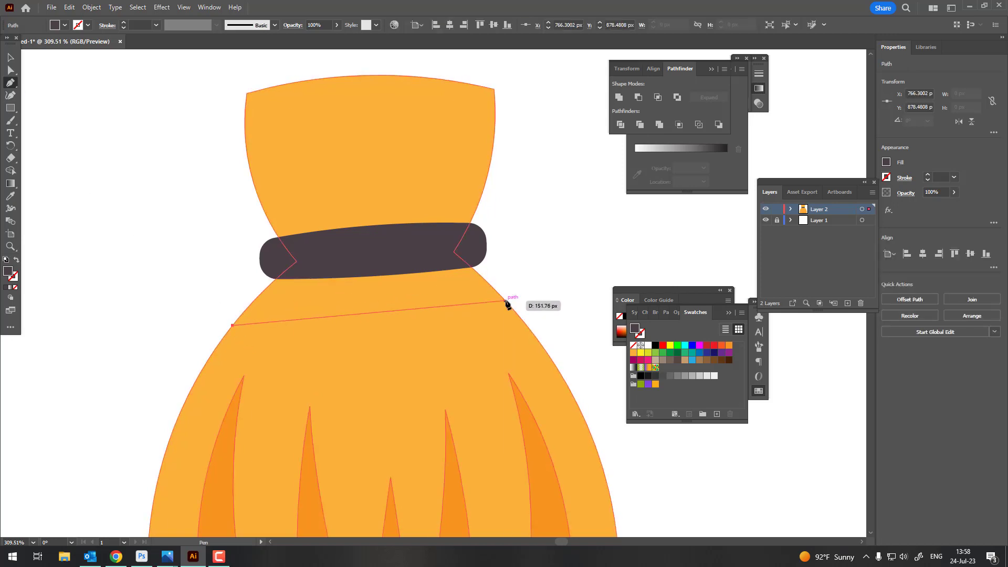
mouse_move(504, 300)
mouse_down()
mouse_move(672, 350)
mouse_move(525, 317)
mouse_move(483, 194)
mouse_up()
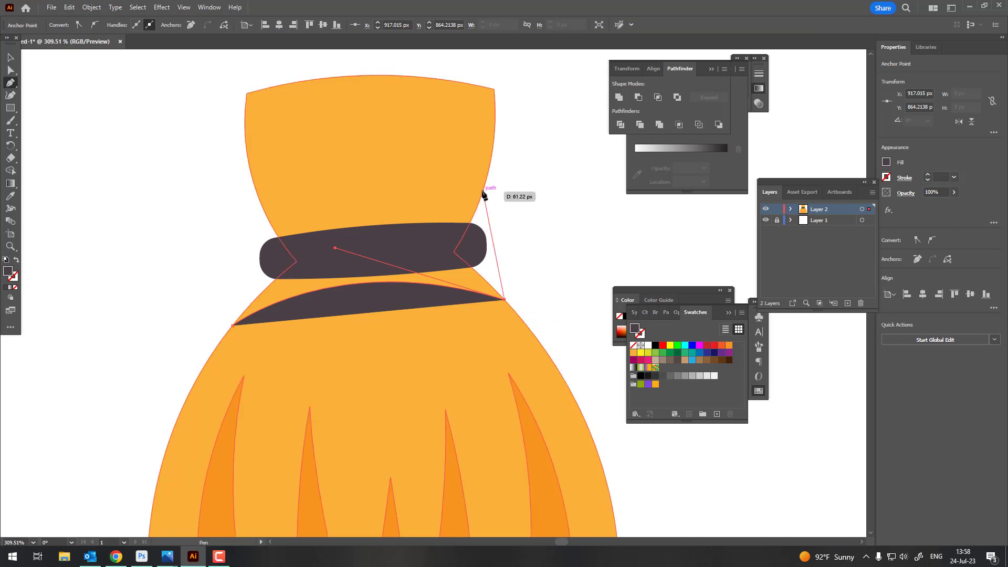
click(483, 193)
drag(256, 192, 183, 129)
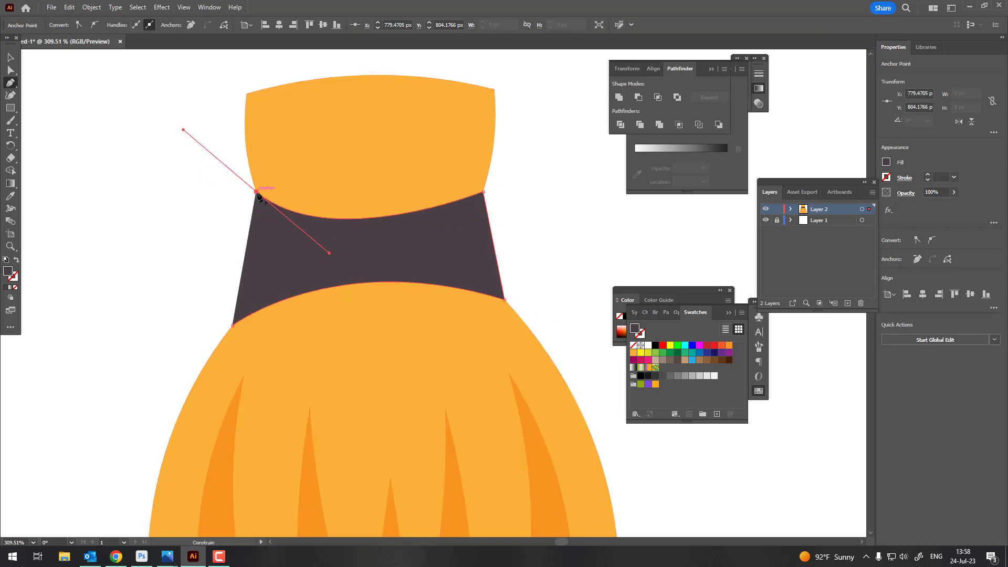
click(257, 193)
click(234, 327)
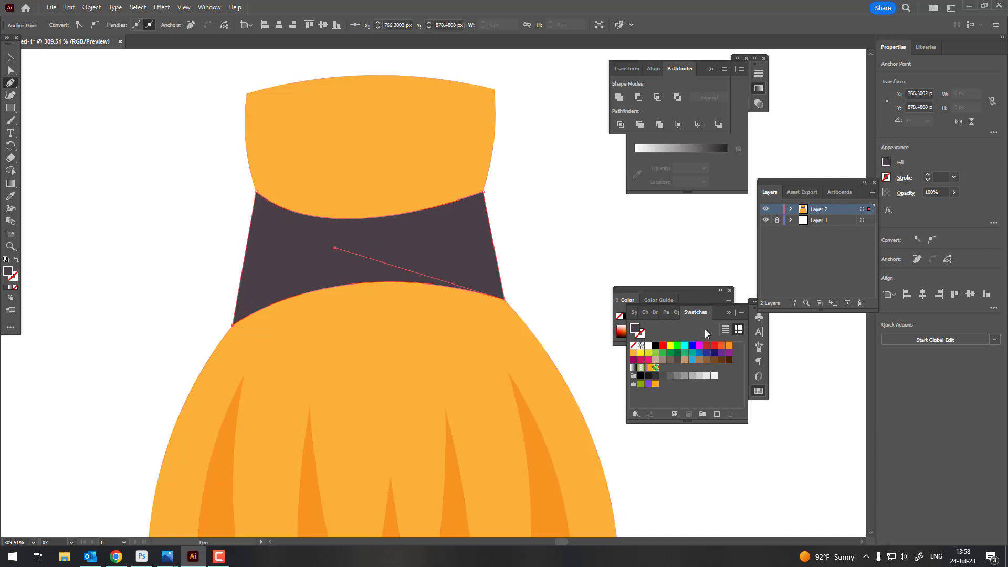
click(729, 347)
click(9, 57)
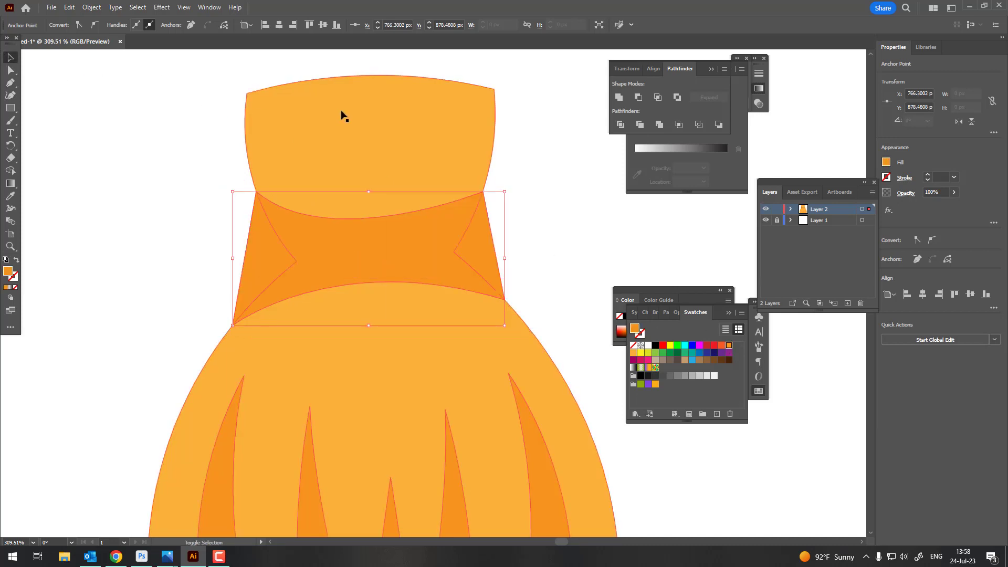
key(ctrl+a)
Step: Send the orange neck shape behind the dark band
click(82, 7)
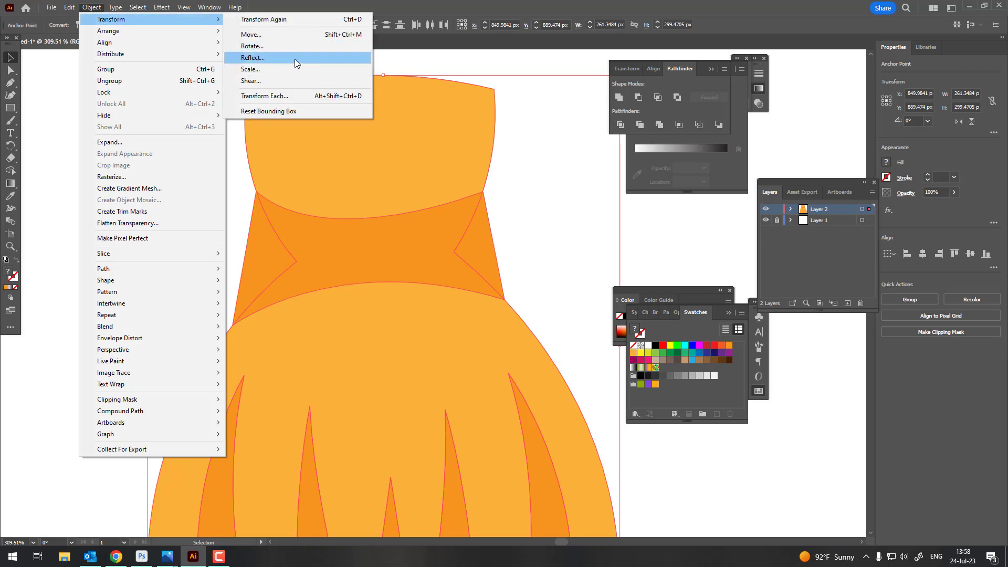
mouse_move(108, 30)
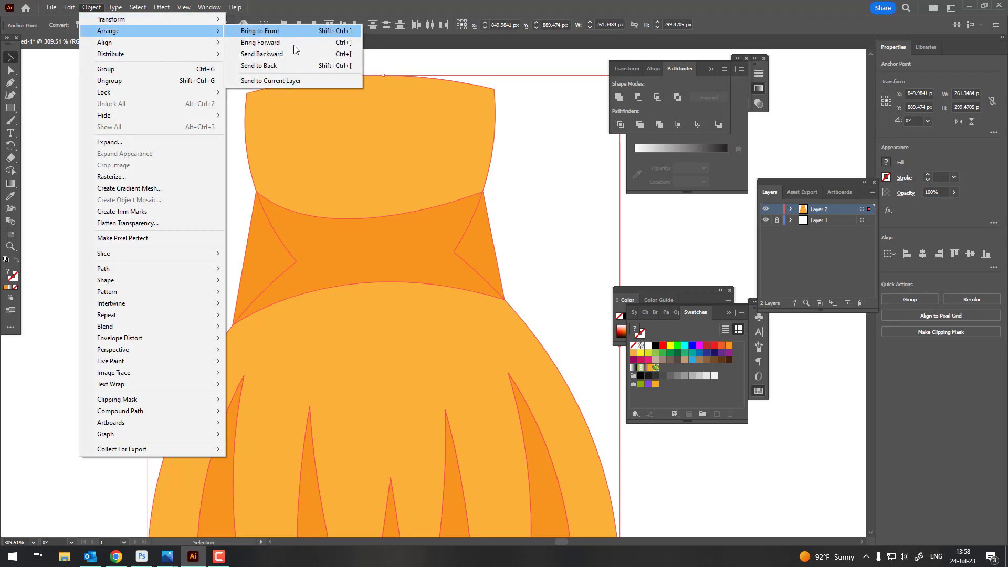
click(284, 66)
click(541, 273)
Step: Divide the overlapping shapes with Pathfinder and delete the protruding side pieces
click(485, 210)
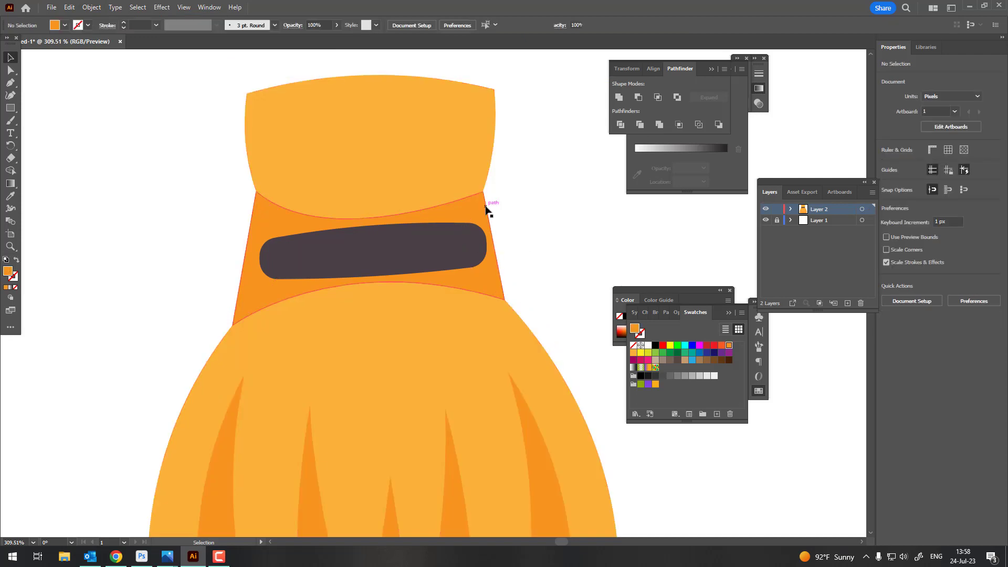
shift+click(474, 158)
key(ctrl+a)
click(623, 125)
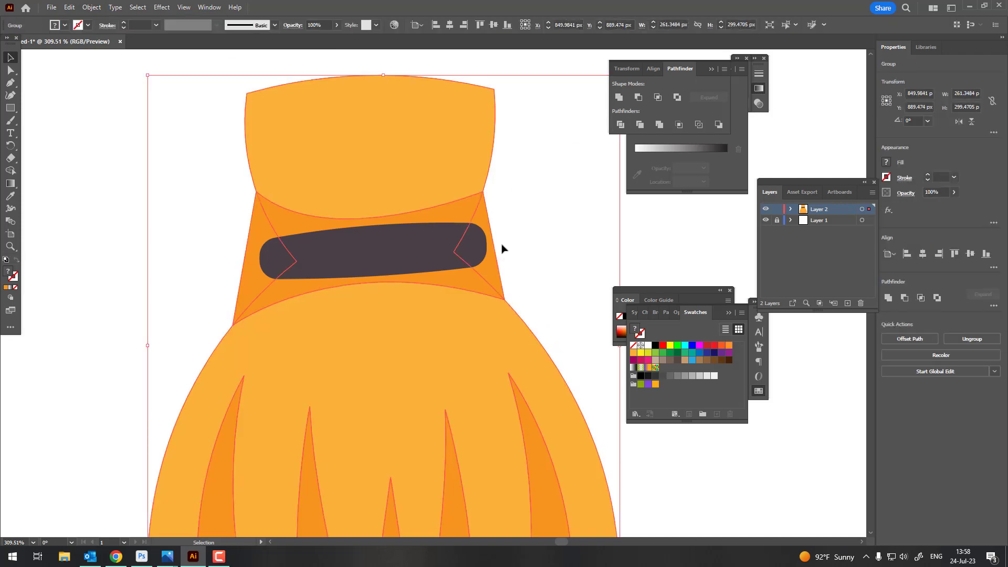
double_click(490, 263)
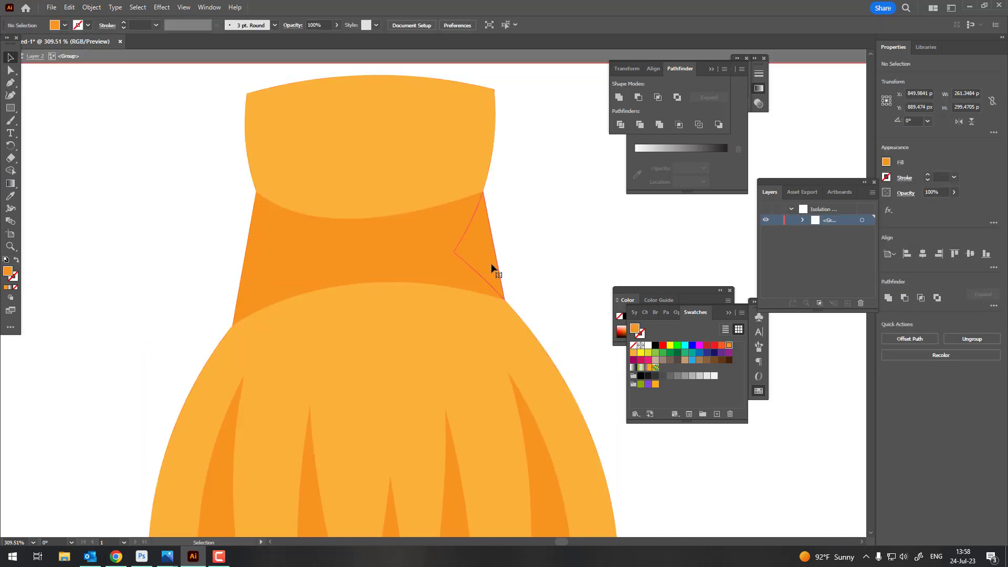
click(261, 261)
key(Delete)
double_click(531, 271)
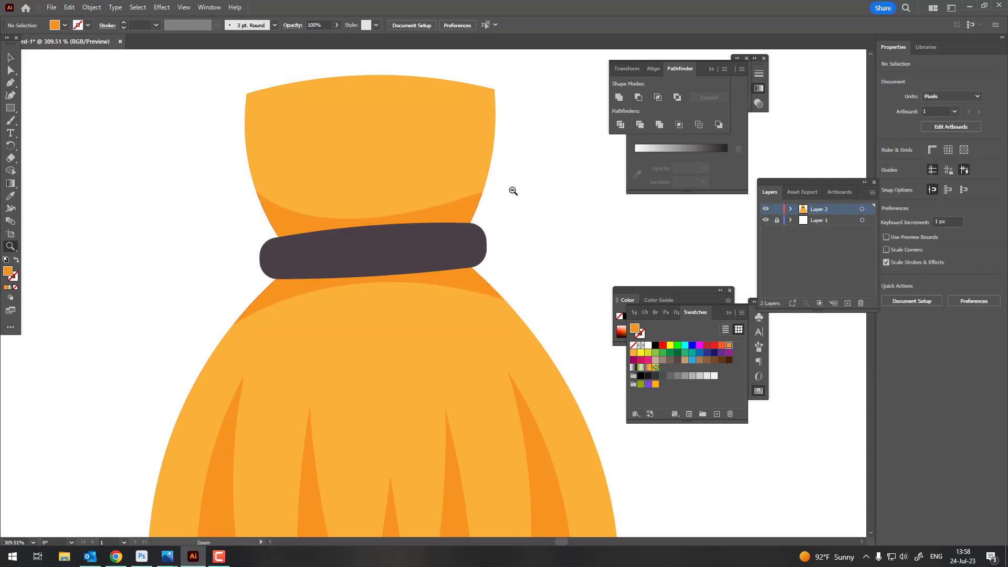
Step: Draw a thin curved sliver along the top of the dark band
scroll(512, 192, down, 3)
scroll(502, 168, up, 1)
scroll(466, 288, up, 3)
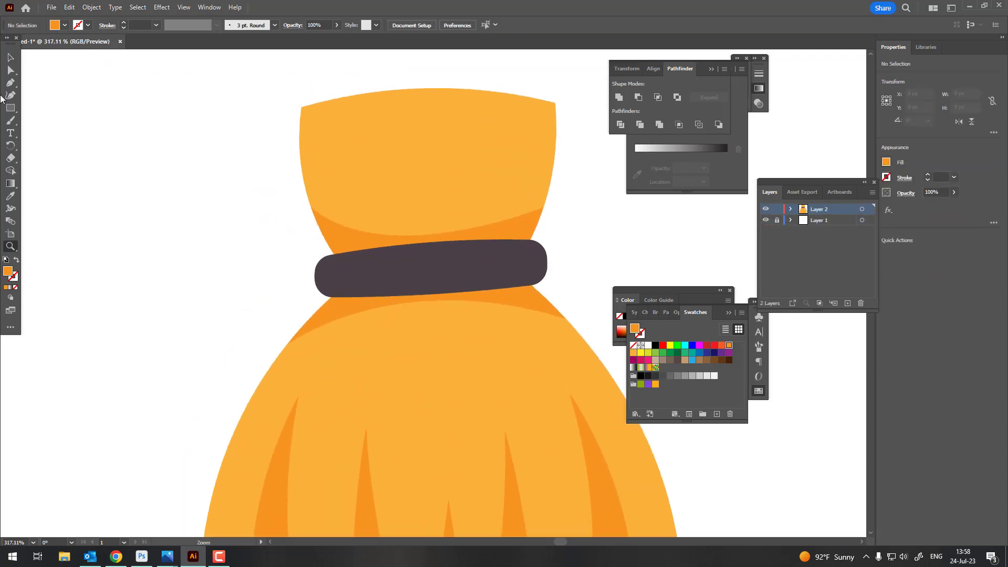
click(415, 256)
click(517, 251)
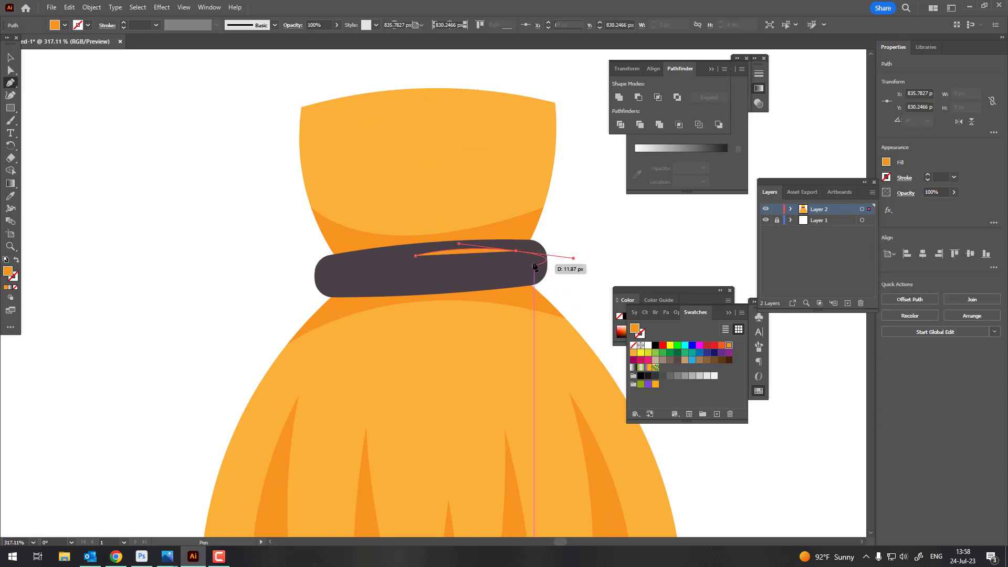
click(516, 252)
drag(415, 256, 457, 269)
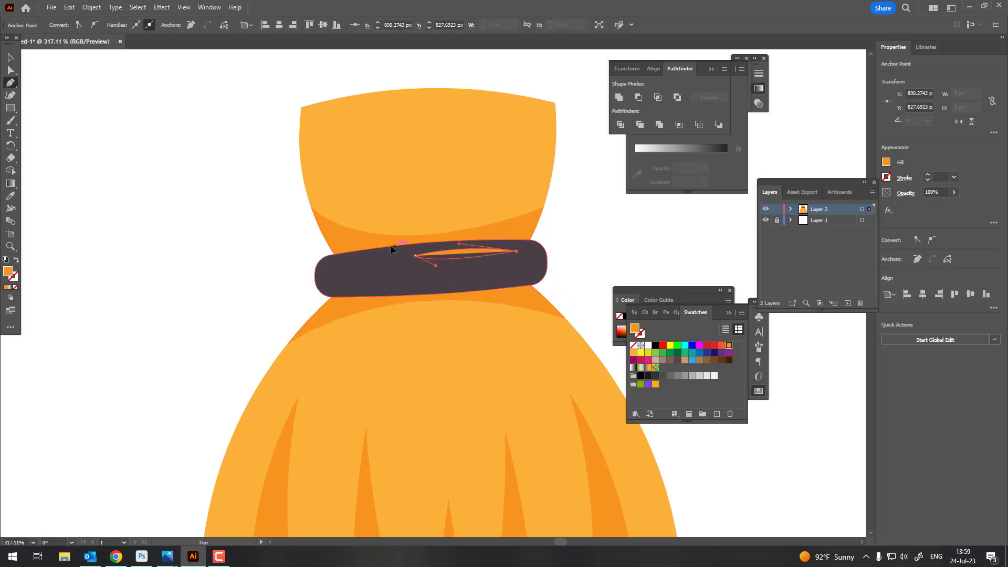
Step: Fill the sliver with a lighter version of the dark band's colour
click(9, 201)
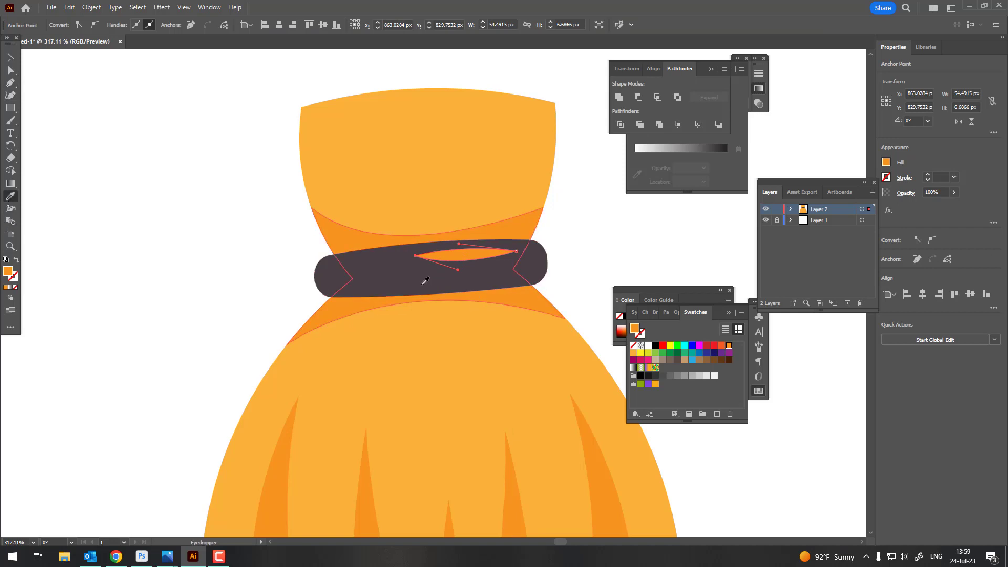
click(424, 281)
double_click(8, 271)
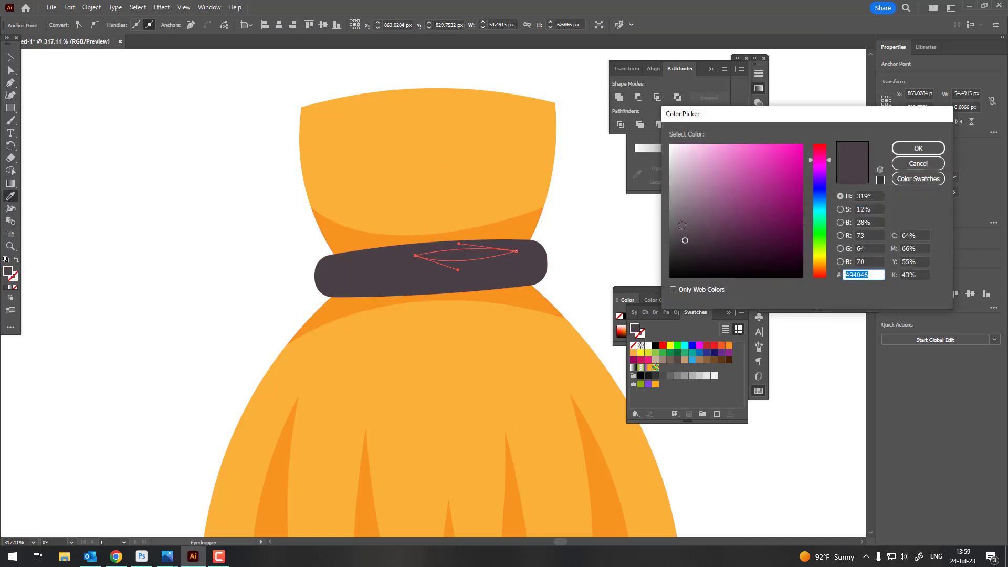
click(916, 149)
Step: Widen the highlight stripe and nudge its left point slightly
key(z)
mouse_move(481, 247)
mouse_down()
mouse_move(288, 292)
mouse_move(500, 277)
mouse_move(440, 292)
mouse_up()
click(440, 293)
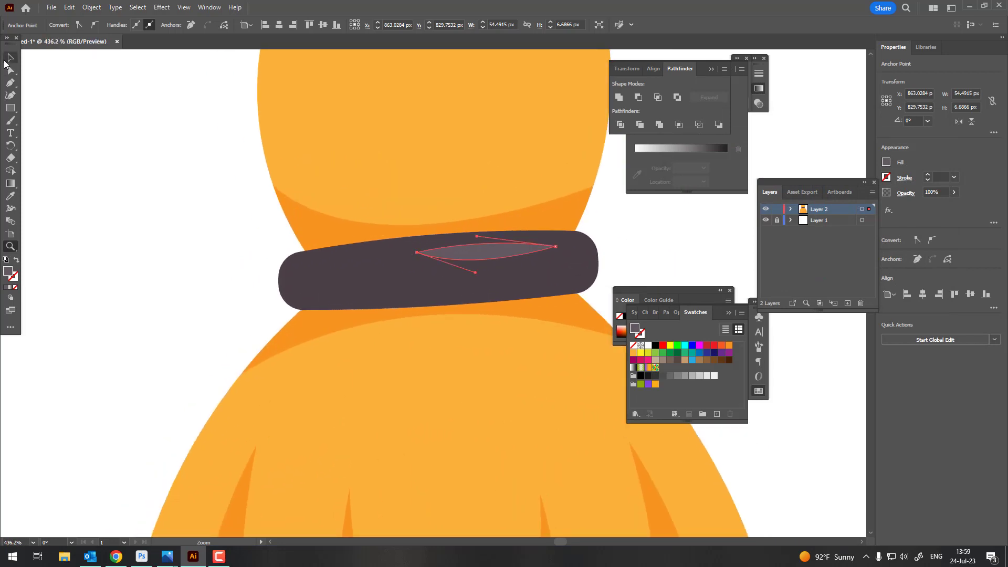
click(5, 61)
drag(557, 252, 566, 253)
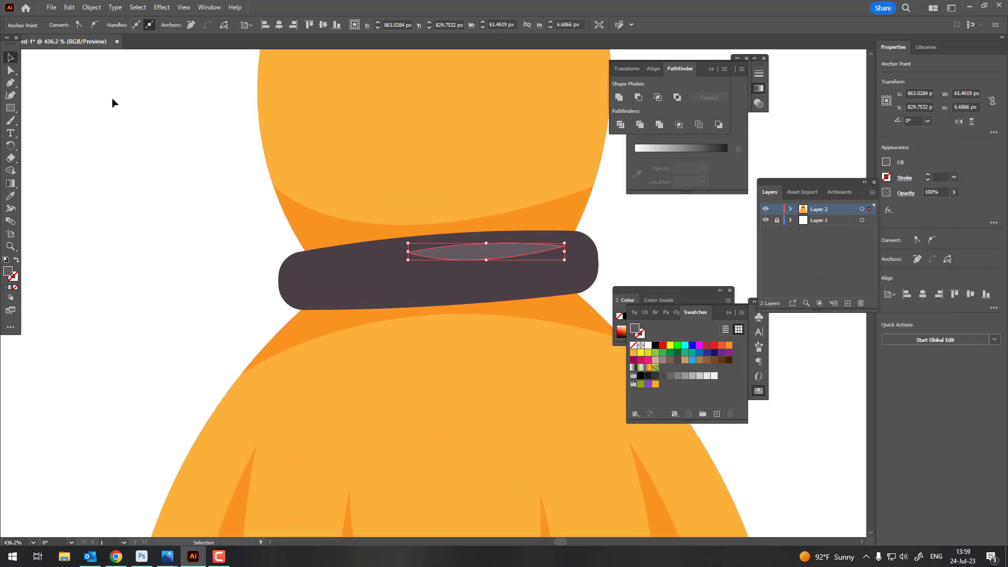
click(11, 70)
click(408, 253)
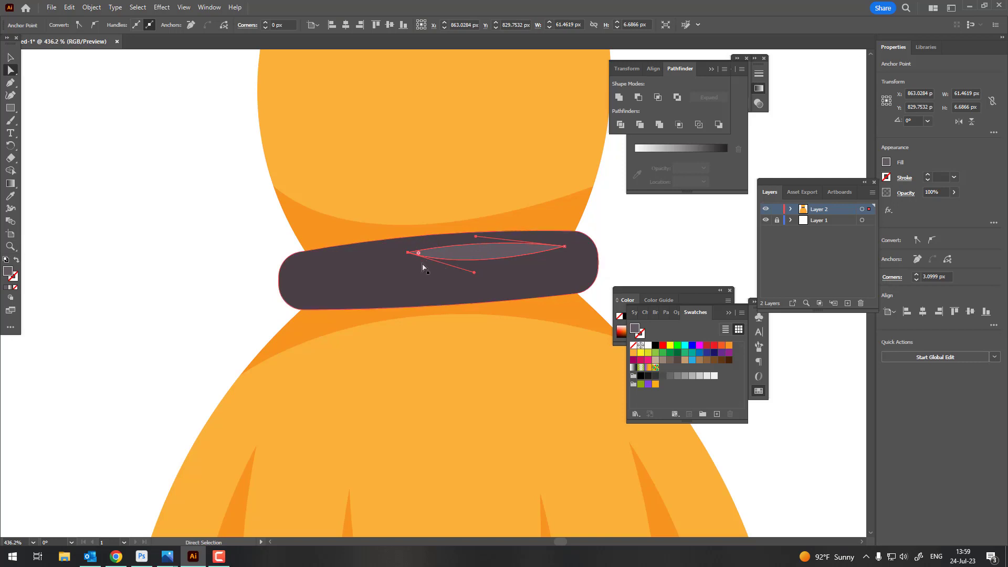
drag(425, 258, 417, 258)
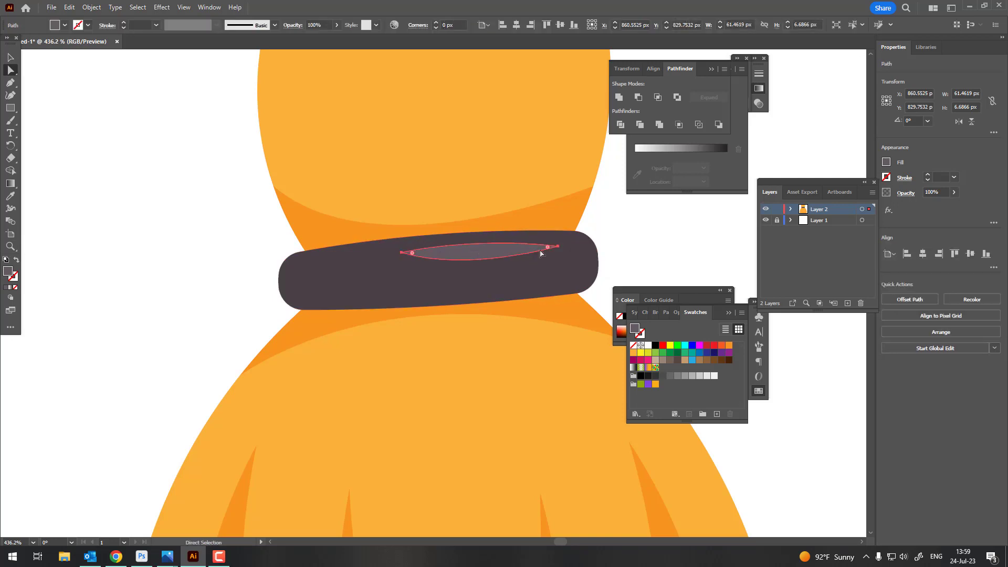
Step: Draw a slender curved handle shape rising from the top of the bristles
key(z)
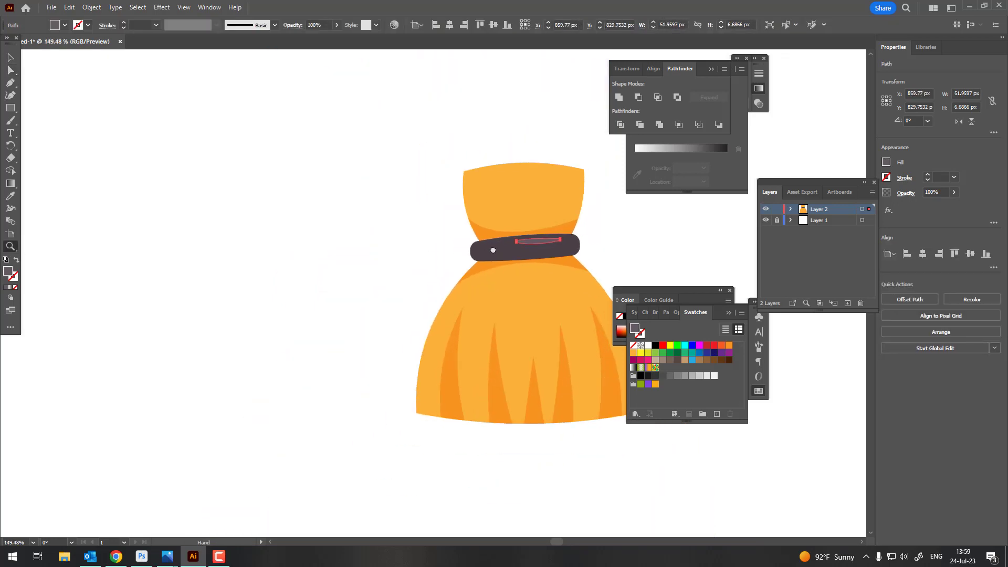
mouse_move(428, 263)
mouse_down()
mouse_move(391, 357)
mouse_move(420, 331)
mouse_up()
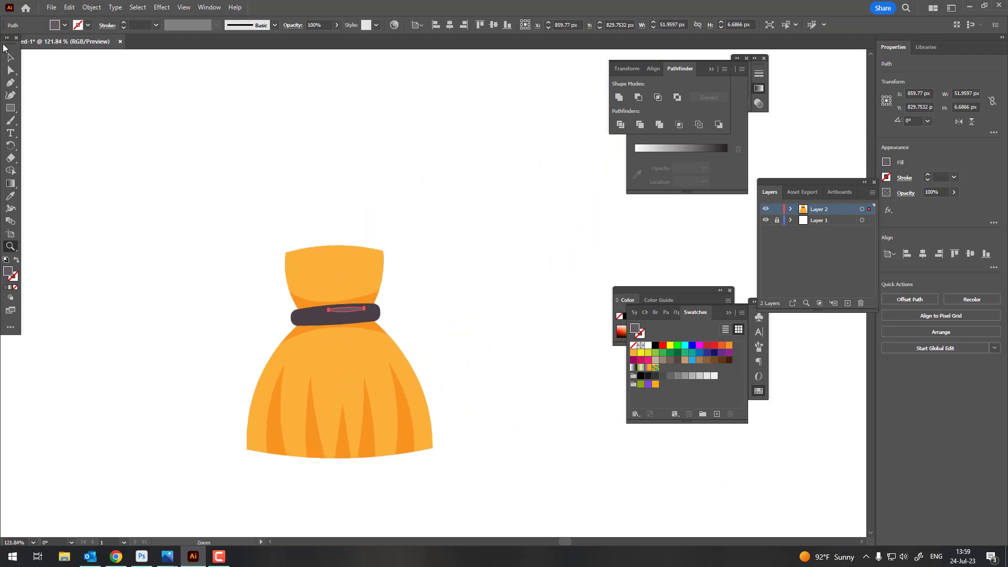
key(ctrl+shift+a)
drag(523, 214, 463, 329)
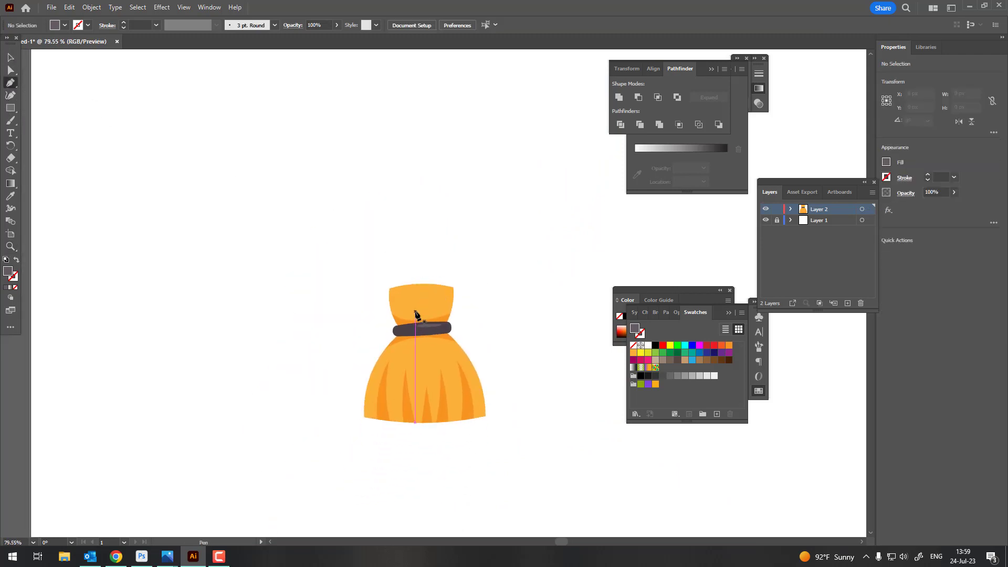
click(415, 311)
drag(399, 123, 414, 119)
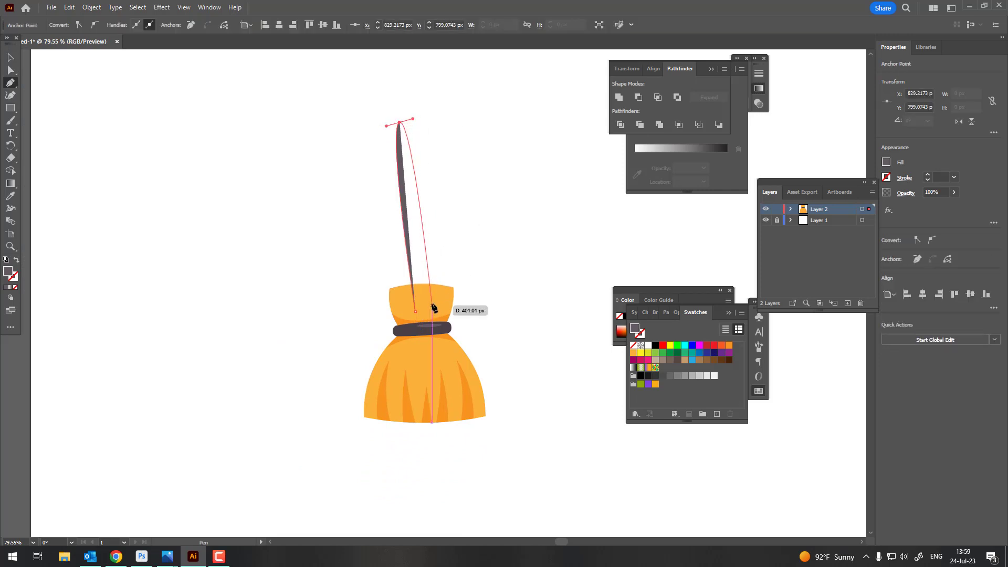
drag(415, 312, 420, 316)
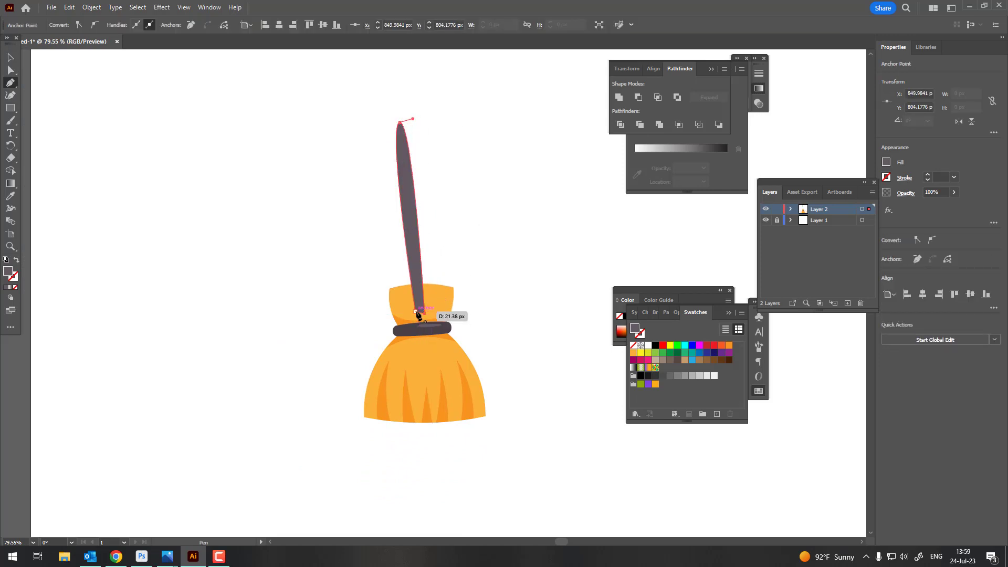
click(405, 310)
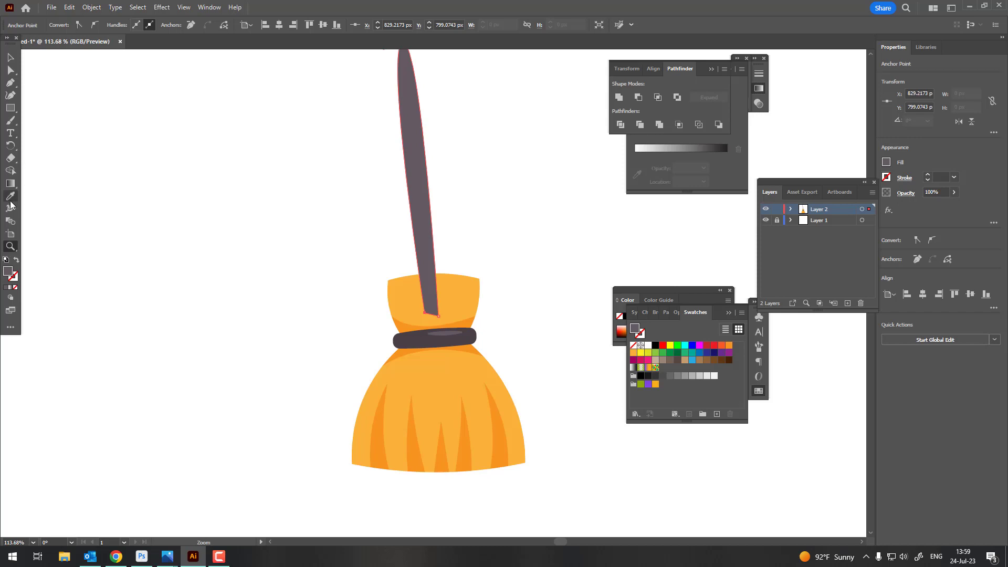
Step: Move the handle slightly down and send it behind the orange bristles
drag(424, 290, 379, 364)
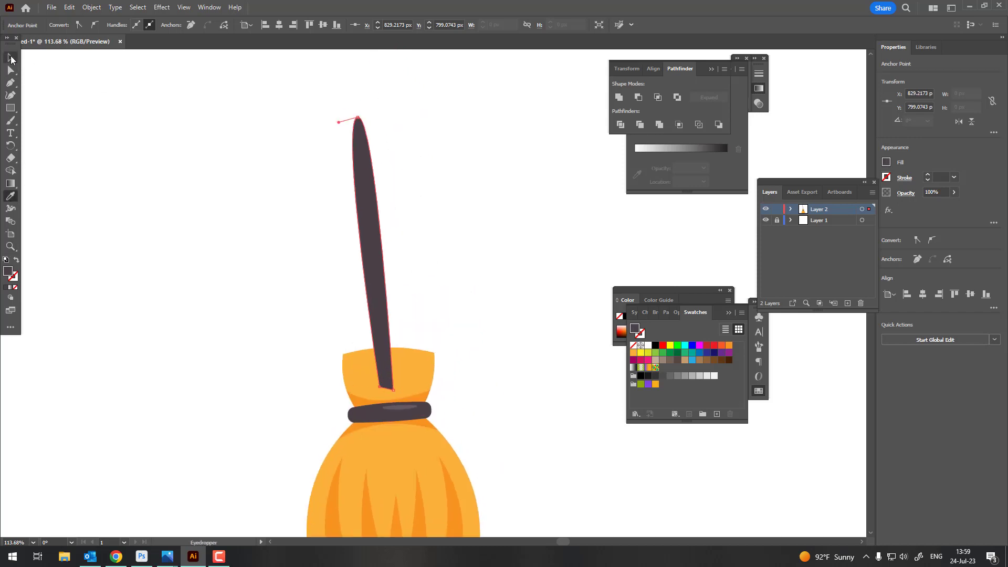
click(11, 58)
drag(364, 187, 367, 203)
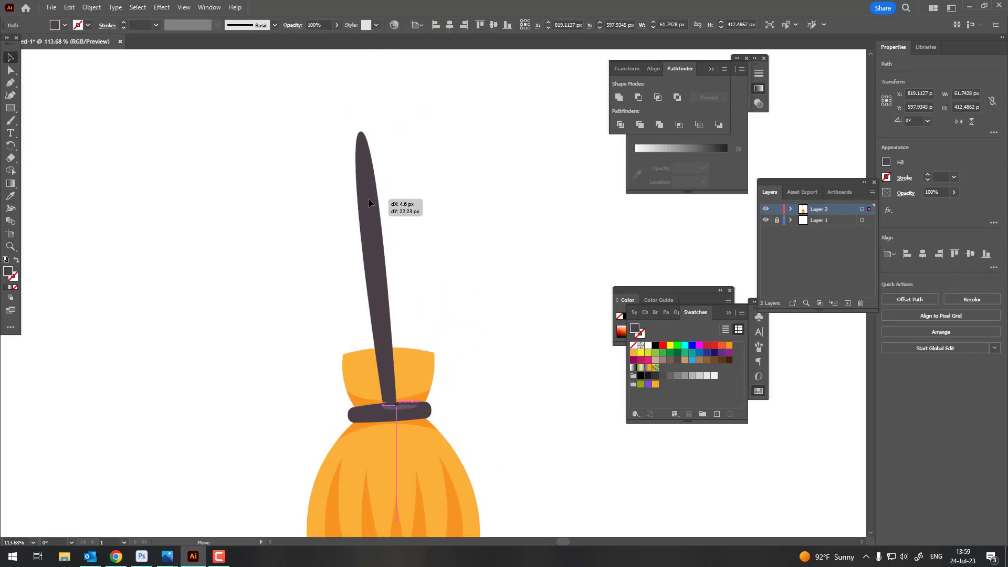
click(92, 7)
click(262, 66)
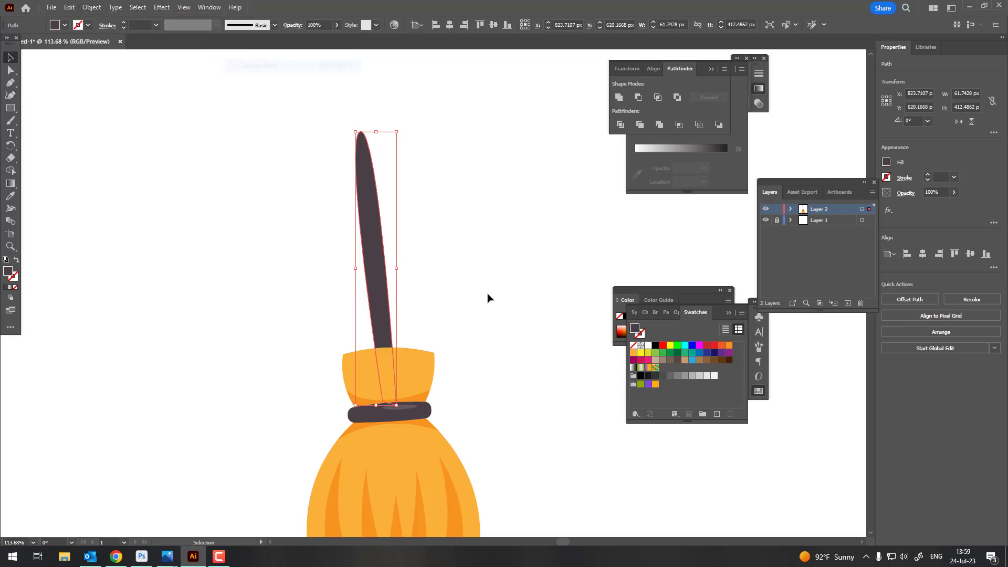
click(11, 95)
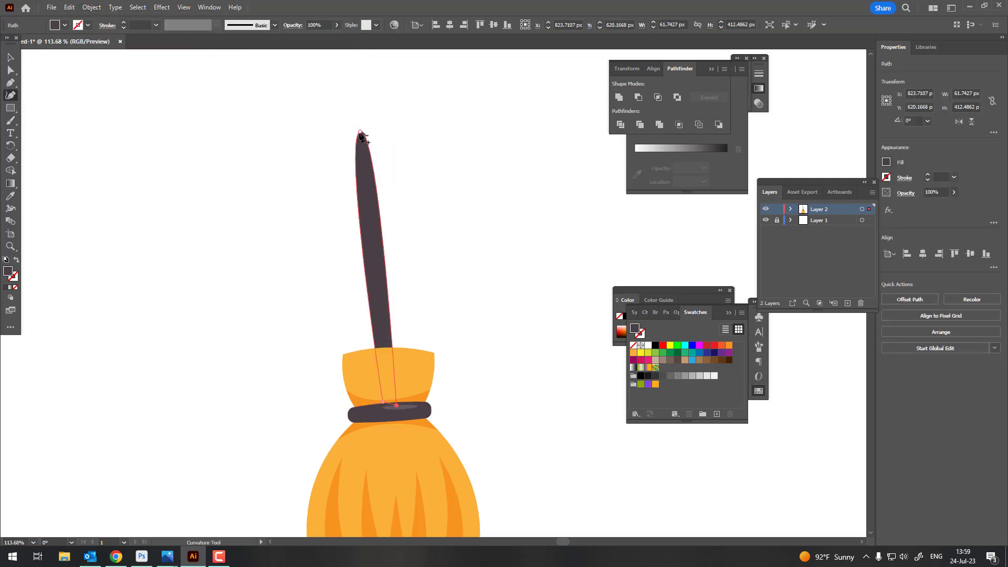
Step: Round the handle's top point and bend its left edge with the Curvature tool
drag(360, 134, 369, 133)
drag(352, 178, 364, 201)
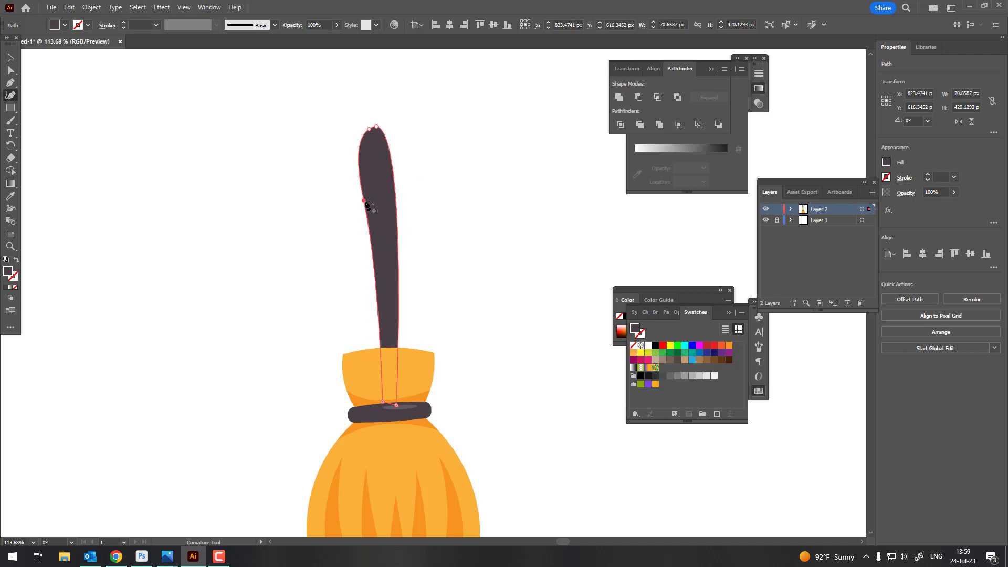
drag(370, 135, 370, 128)
scroll(352, 222, down, 5)
scroll(384, 282, up, 4)
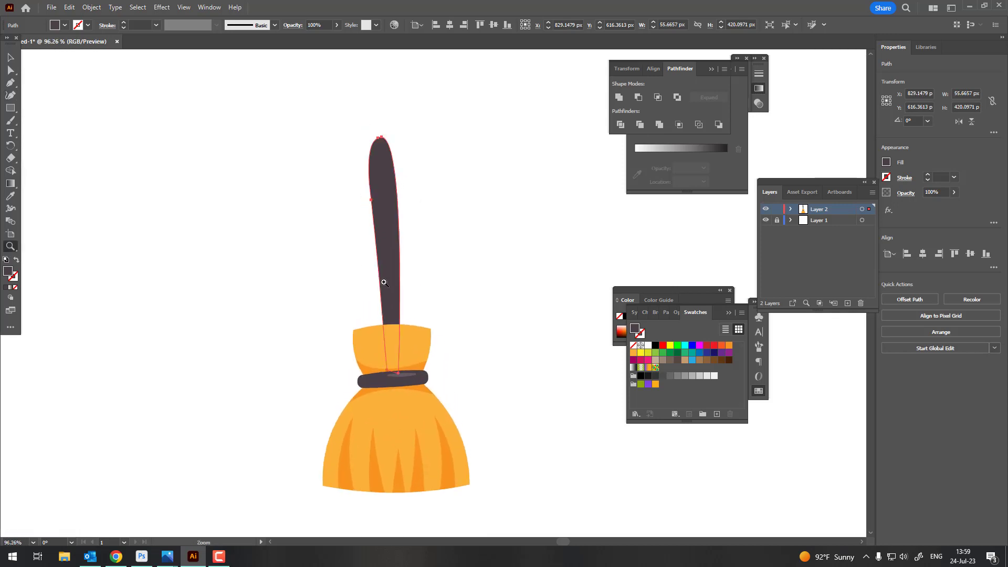
click(12, 96)
Step: Stretch the handle taller by dragging its top upward
key(z)
drag(419, 204, 379, 263)
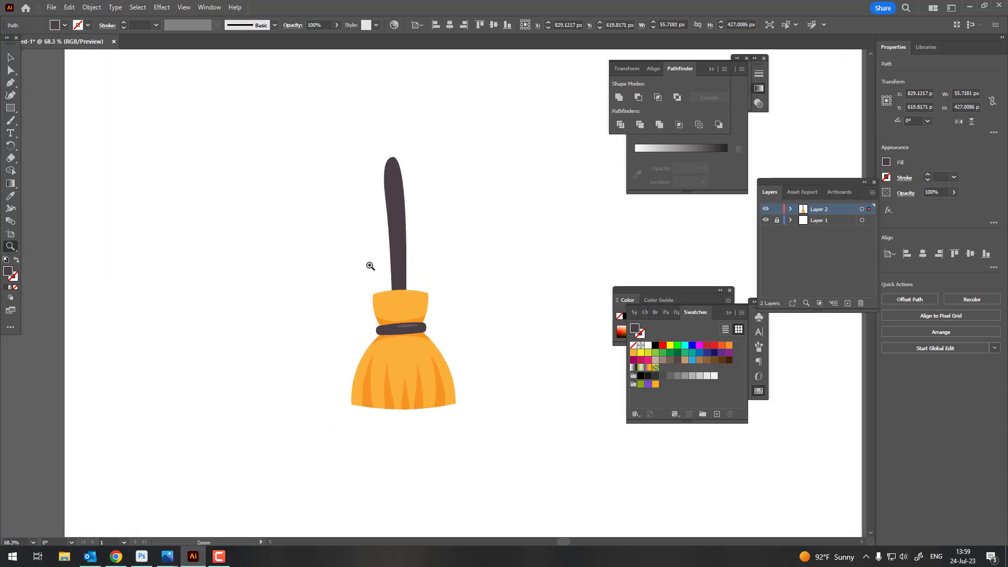
click(6, 62)
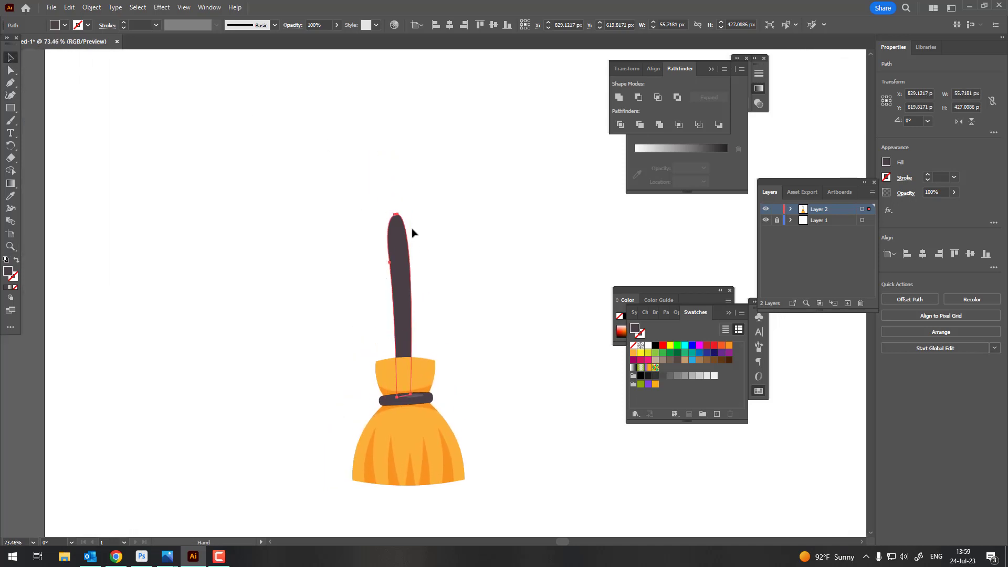
scroll(412, 227, up, 2)
drag(398, 214, 396, 153)
click(473, 238)
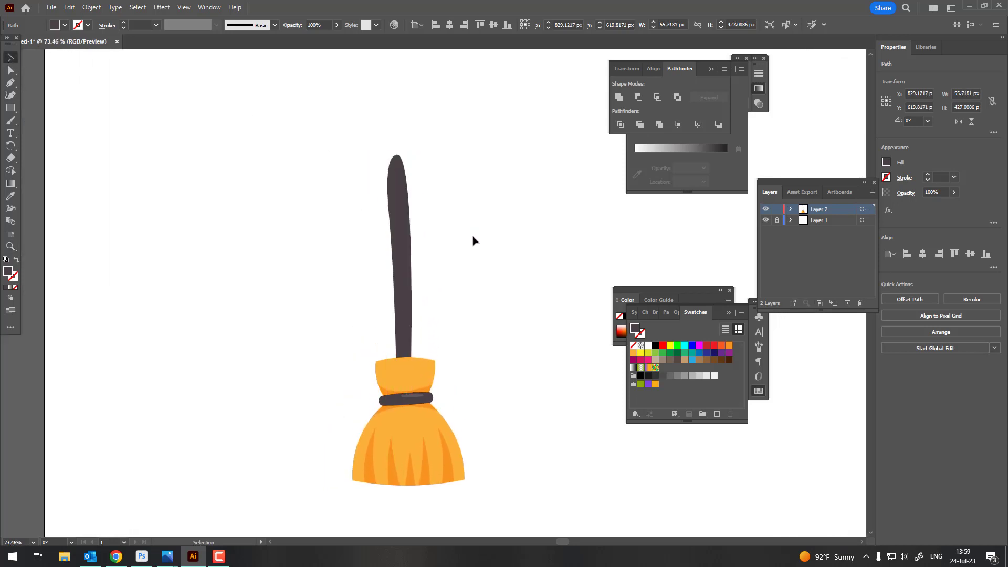
key(z)
drag(472, 238, 479, 299)
click(488, 289)
Step: Draw a curved-top quad at the handle base and fill it dark 353034
click(462, 215)
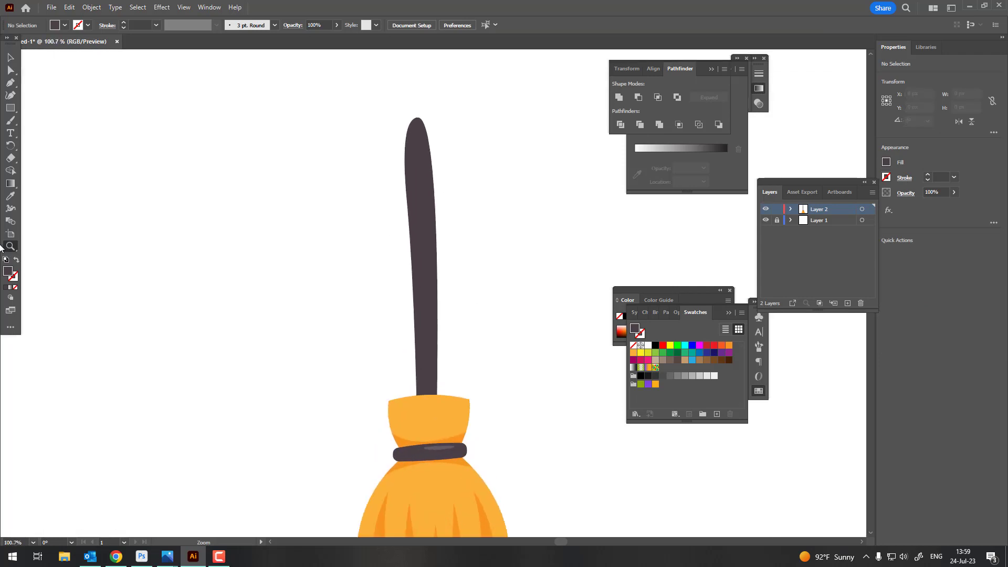
click(399, 389)
drag(460, 387, 499, 397)
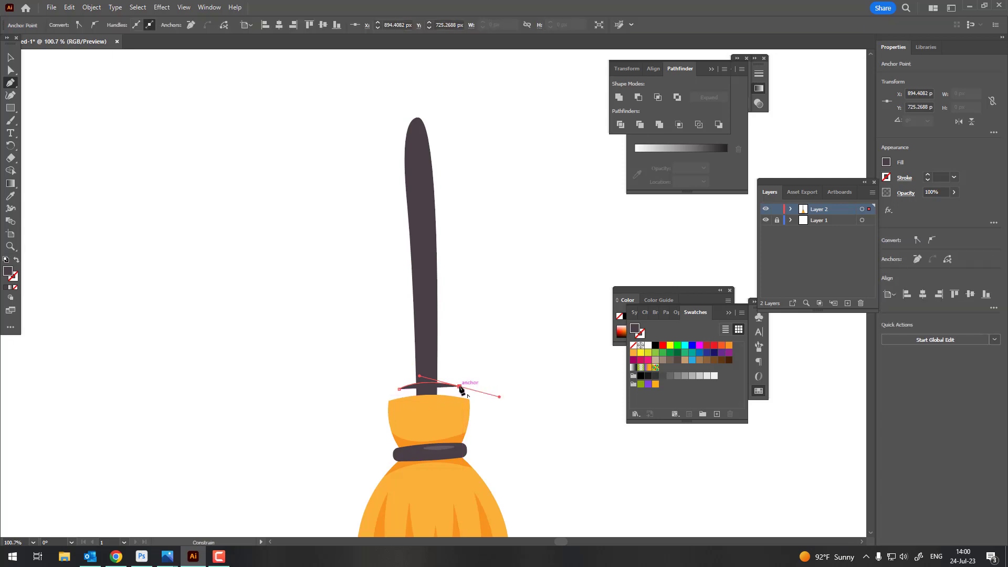
click(482, 449)
click(329, 450)
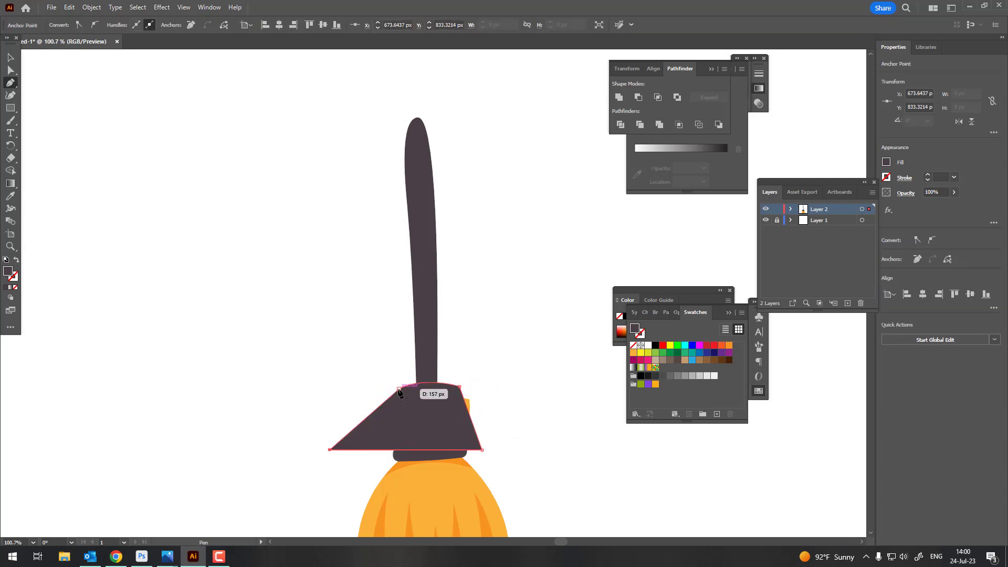
double_click(7, 274)
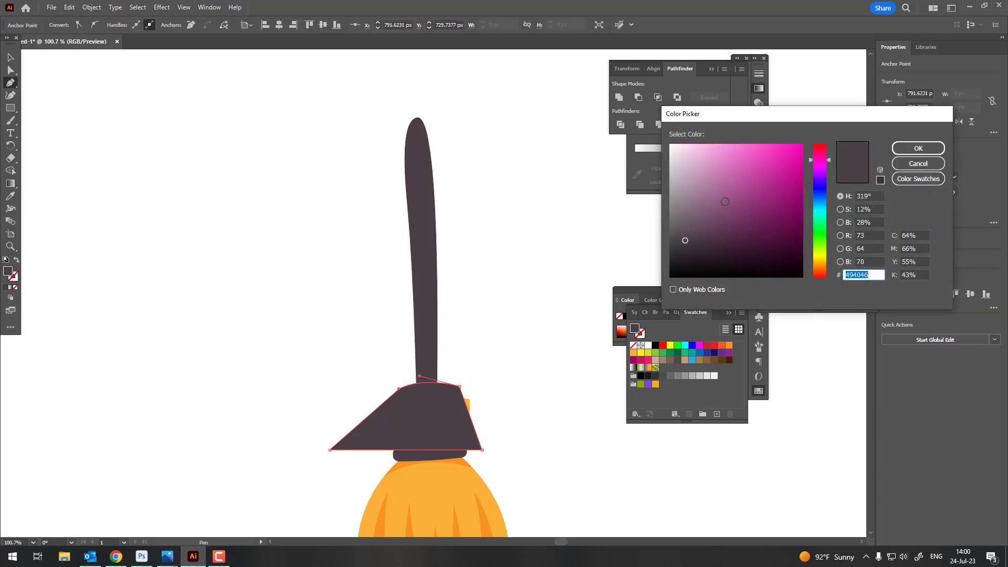
click(682, 250)
click(938, 150)
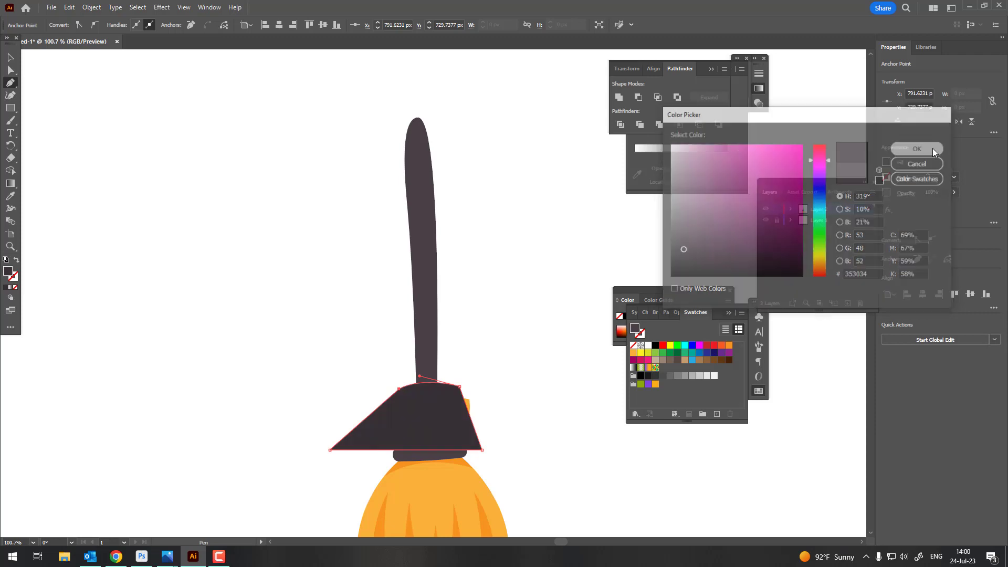
Step: Send the handle and new shape to the back, group them, and delete the left triangle
click(8, 59)
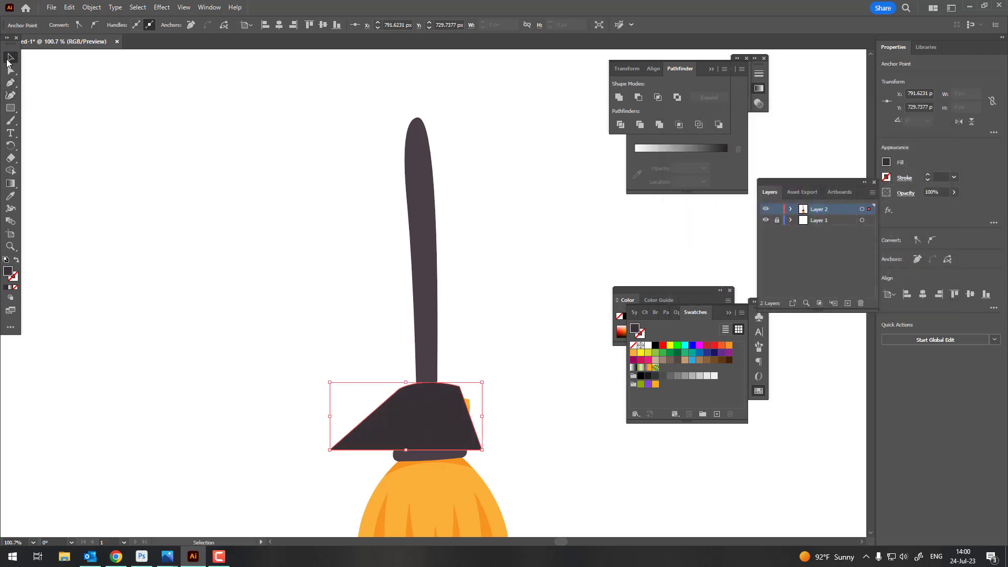
shift+click(434, 333)
click(91, 8)
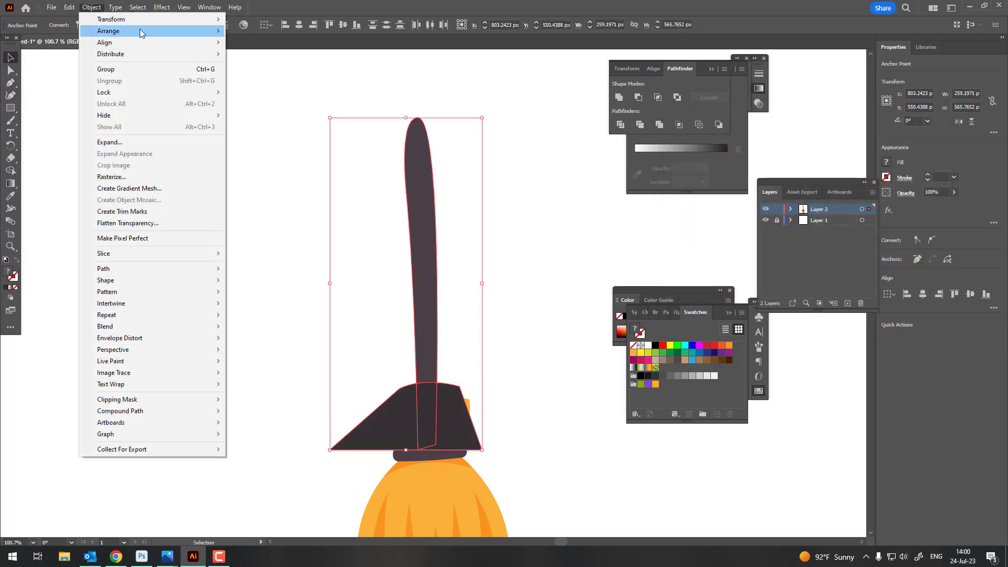
mouse_move(108, 31)
click(288, 66)
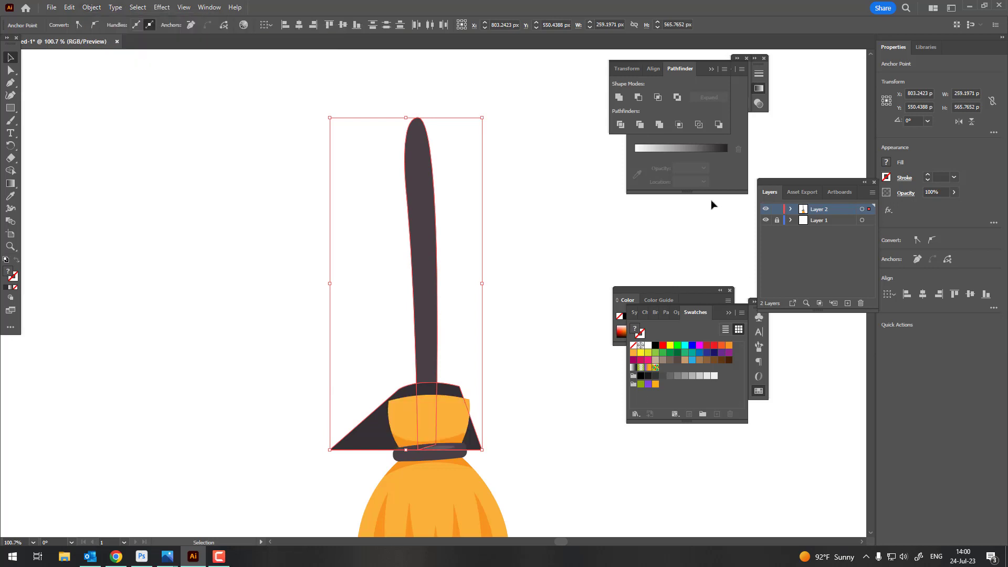
click(620, 125)
double_click(373, 441)
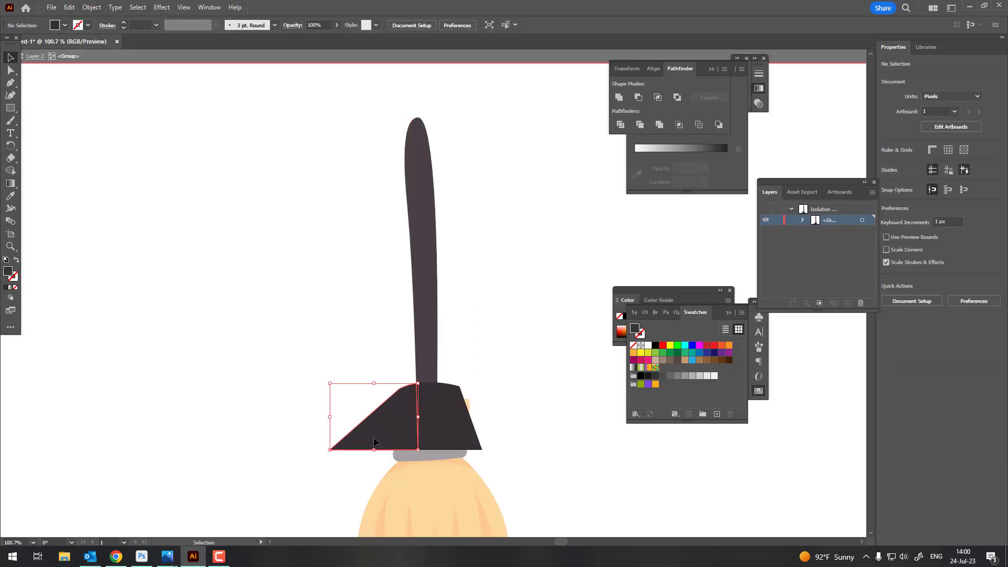
key(Delete)
double_click(556, 395)
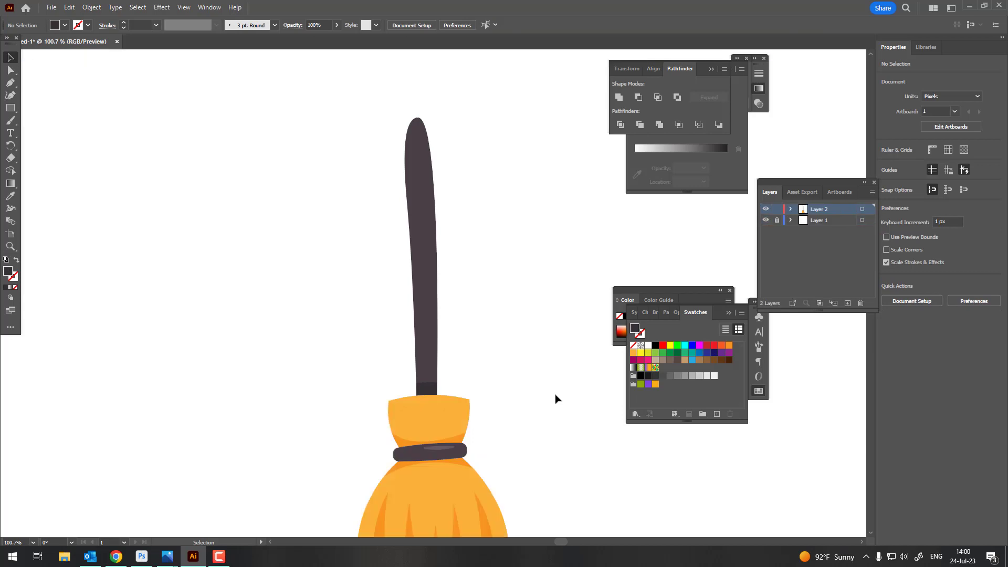
Step: Draw a narrow highlight stripe down the upper part of the handle
key(z)
click(427, 153)
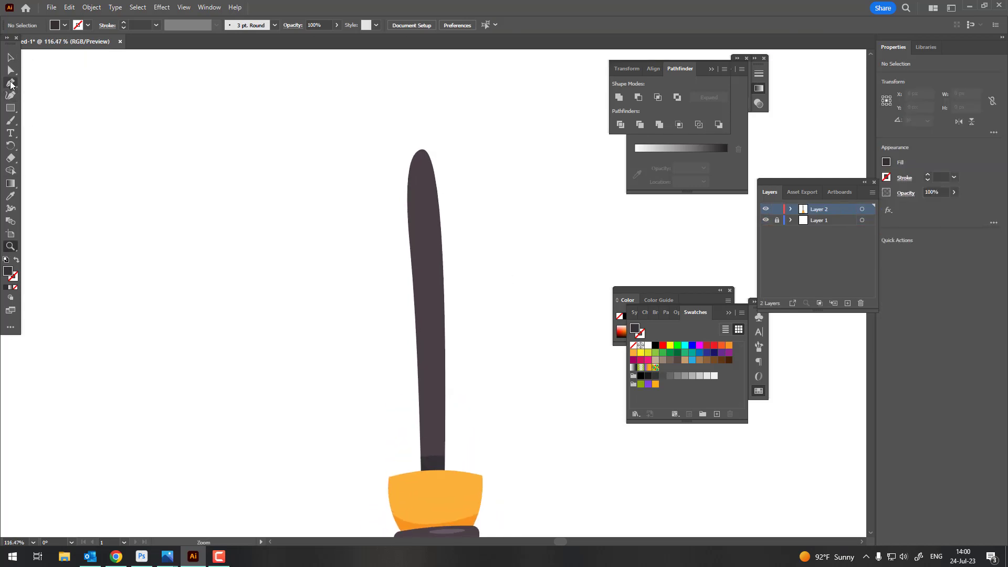
key(z)
click(424, 153)
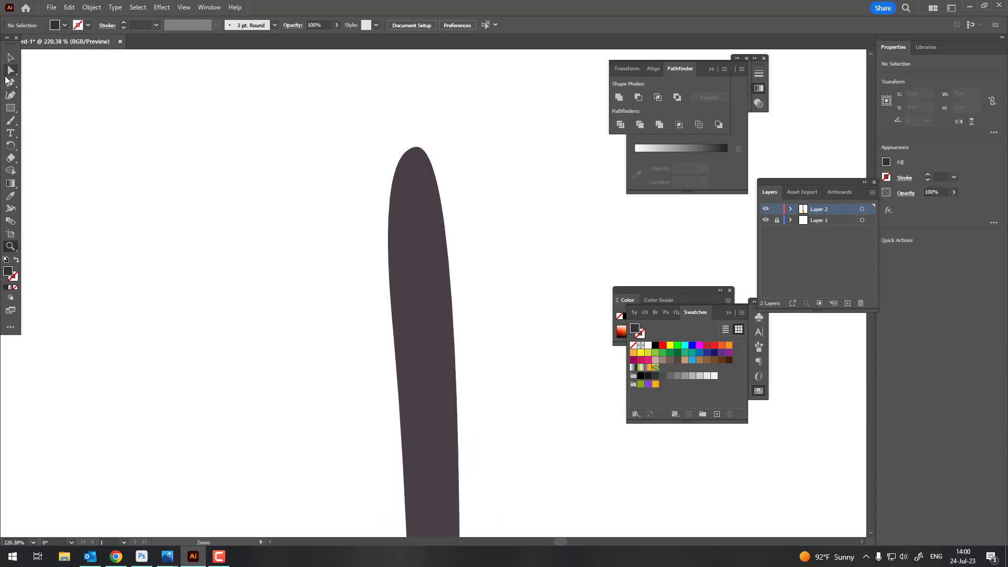
click(417, 171)
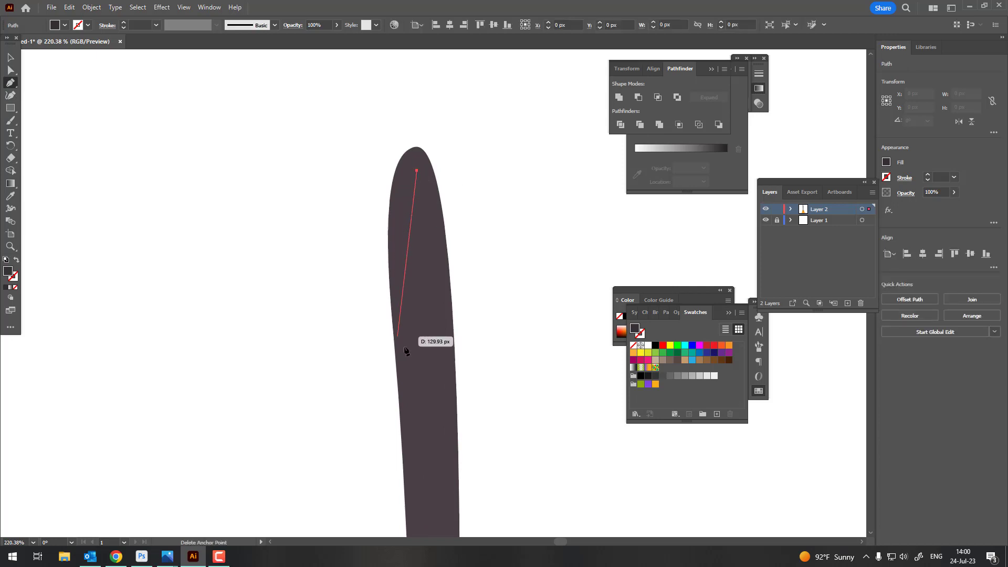
drag(406, 332, 428, 461)
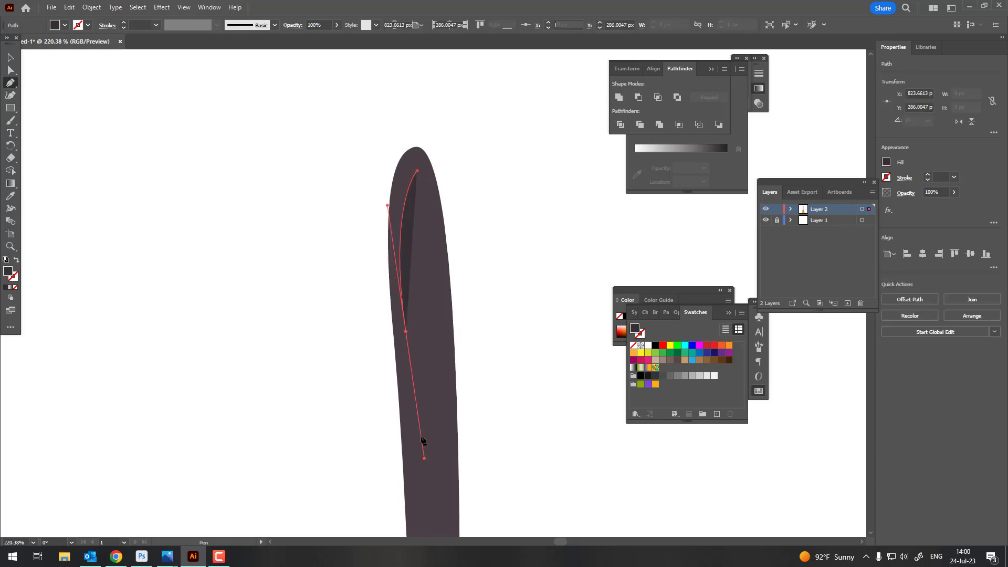
click(405, 332)
drag(417, 171, 418, 180)
key(z)
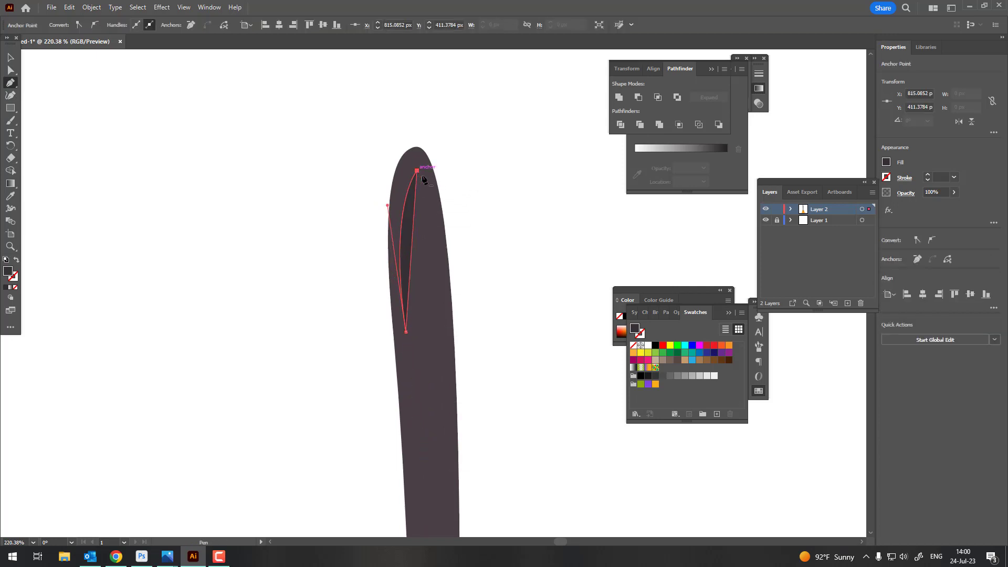
Step: Move the stripe's left point inward and curve its right and inner edges
drag(407, 416, 334, 281)
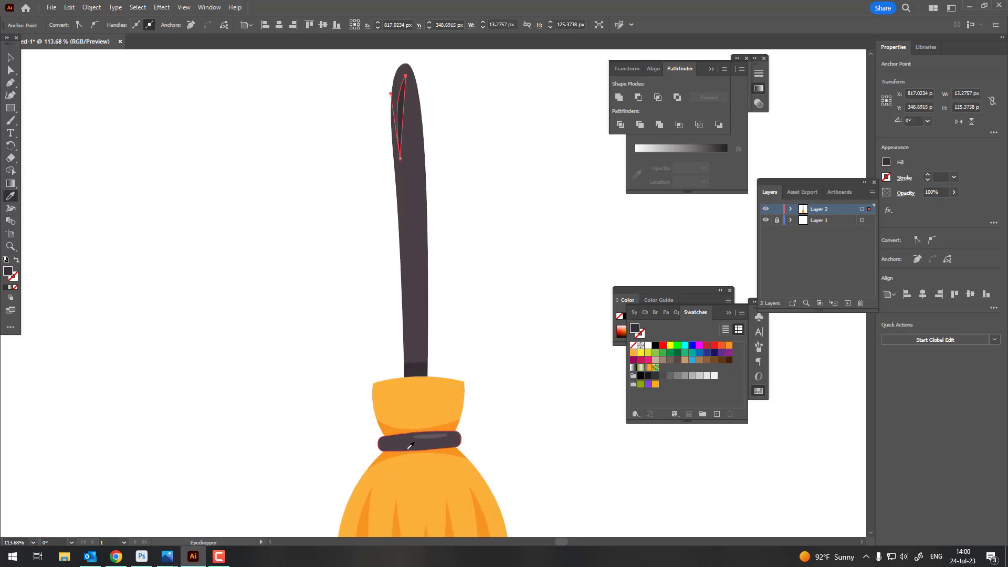
key(z)
drag(432, 434, 407, 462)
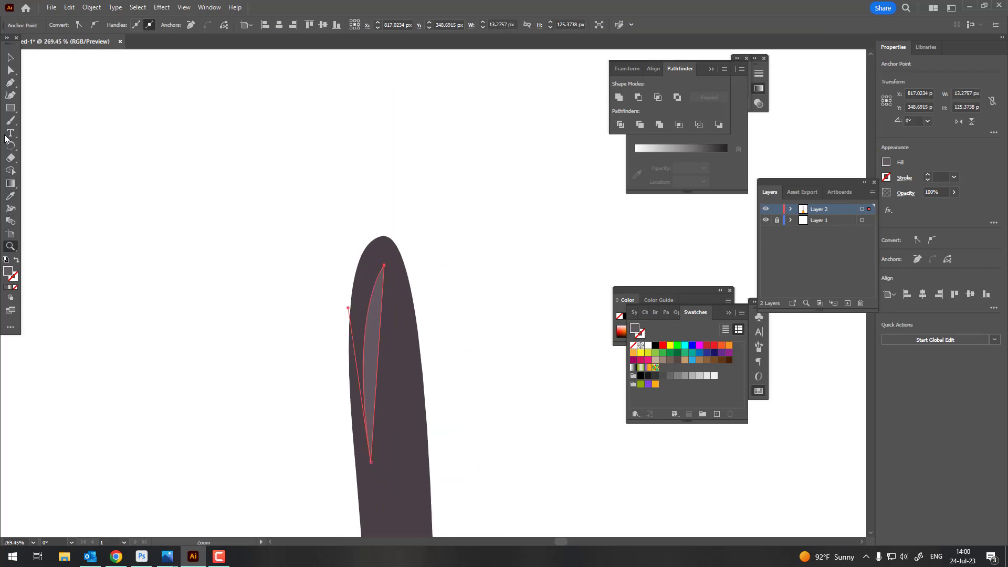
click(11, 95)
mouse_move(348, 307)
mouse_down()
mouse_move(370, 304)
mouse_move(374, 259)
mouse_move(387, 271)
mouse_up()
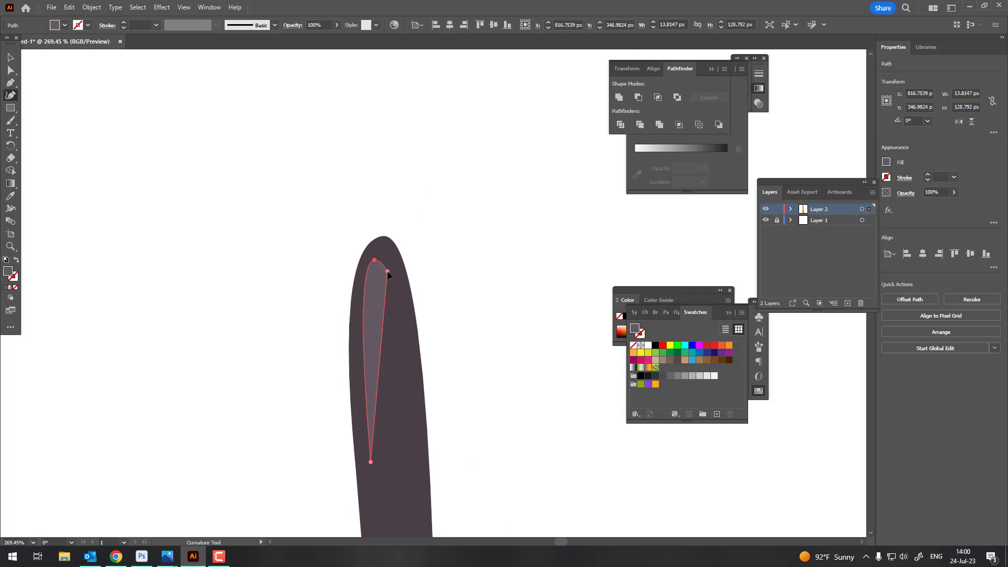
drag(386, 321, 382, 281)
drag(372, 315, 376, 328)
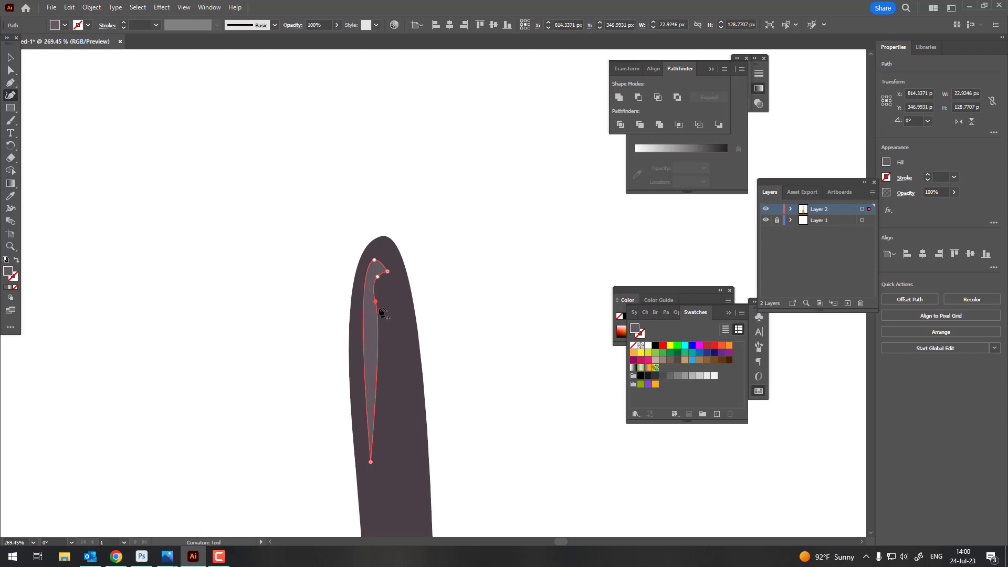
Step: Shift the stripe's lower point right and refine its inner curve to narrow it
drag(376, 420, 380, 461)
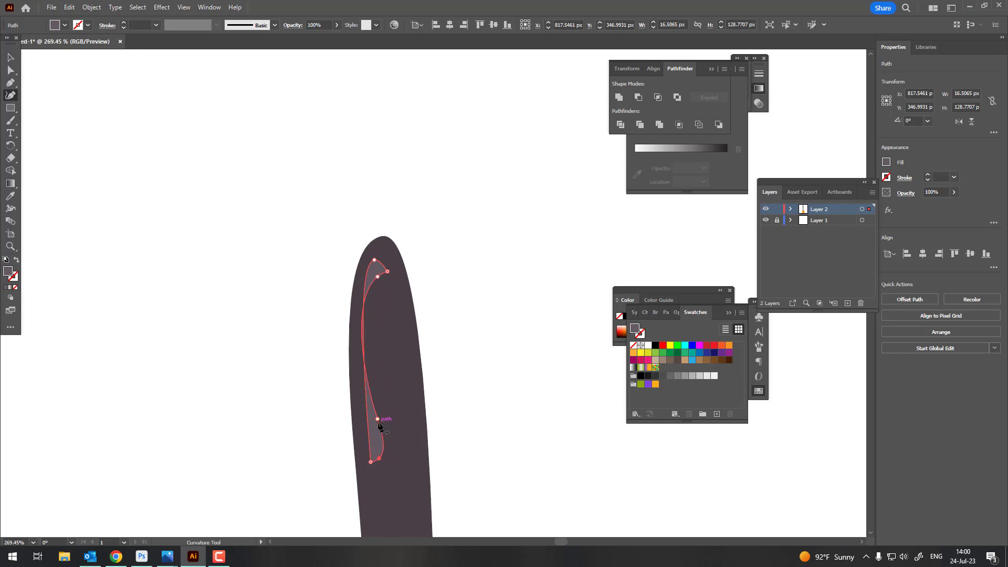
drag(377, 419, 385, 347)
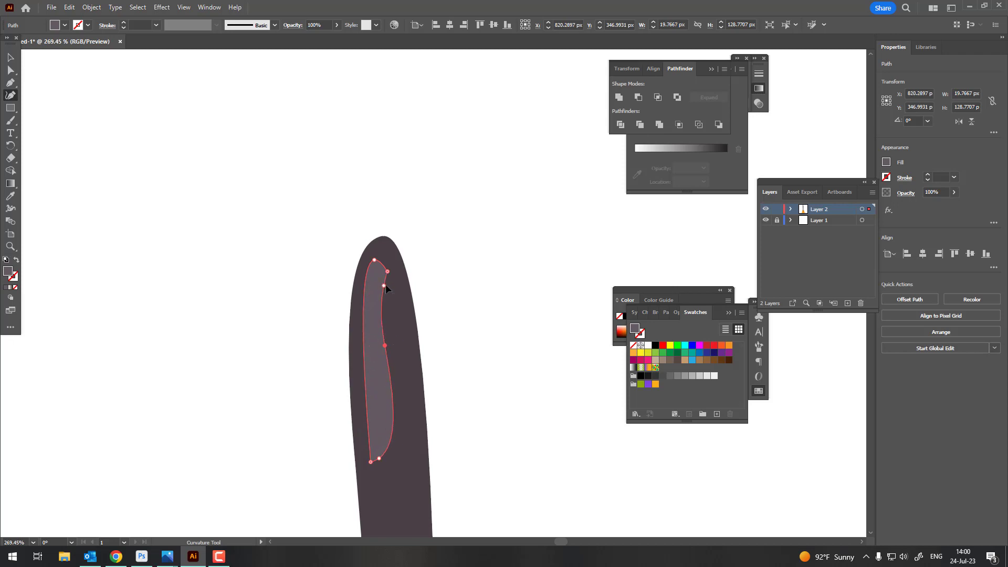
drag(386, 345, 380, 341)
key(z)
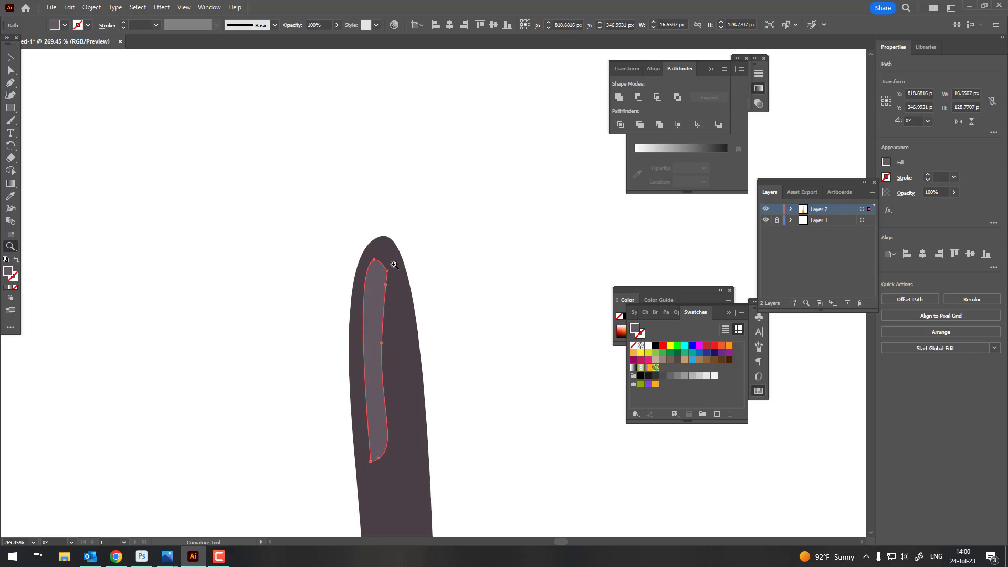
mouse_move(395, 265)
mouse_down()
mouse_move(238, 306)
mouse_move(247, 305)
mouse_up()
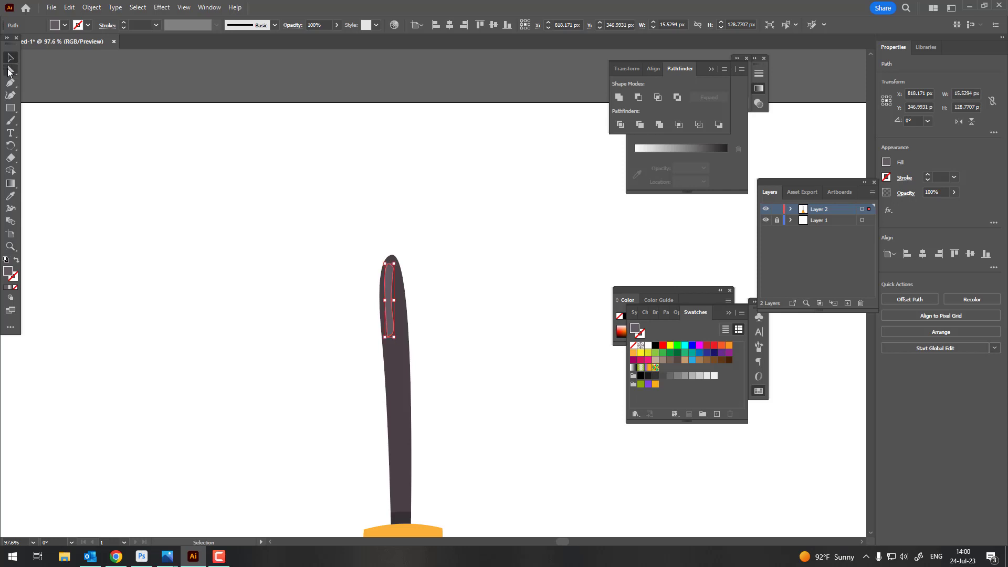
click(10, 71)
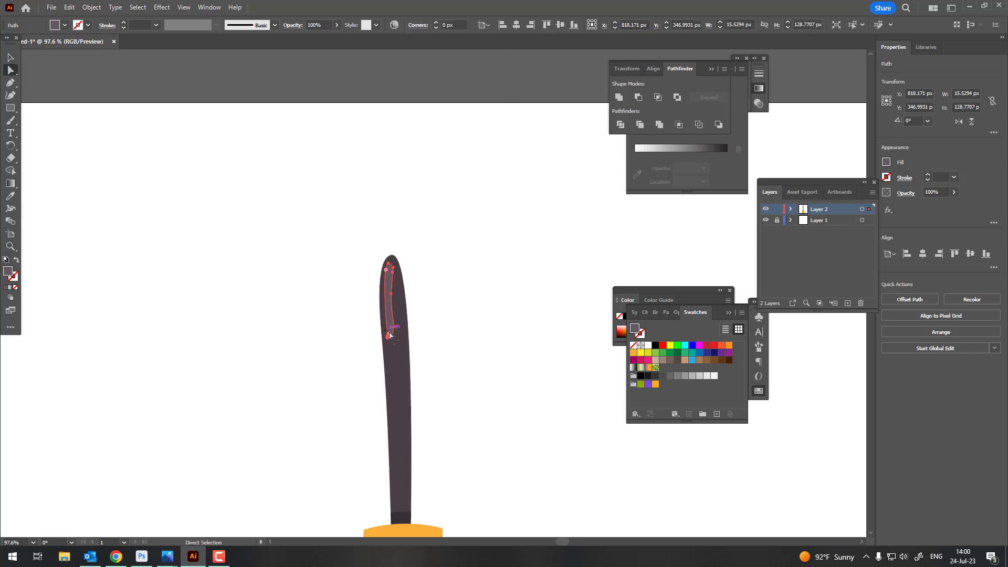
click(440, 316)
Step: Group the handle together with its highlight stripe
key(z)
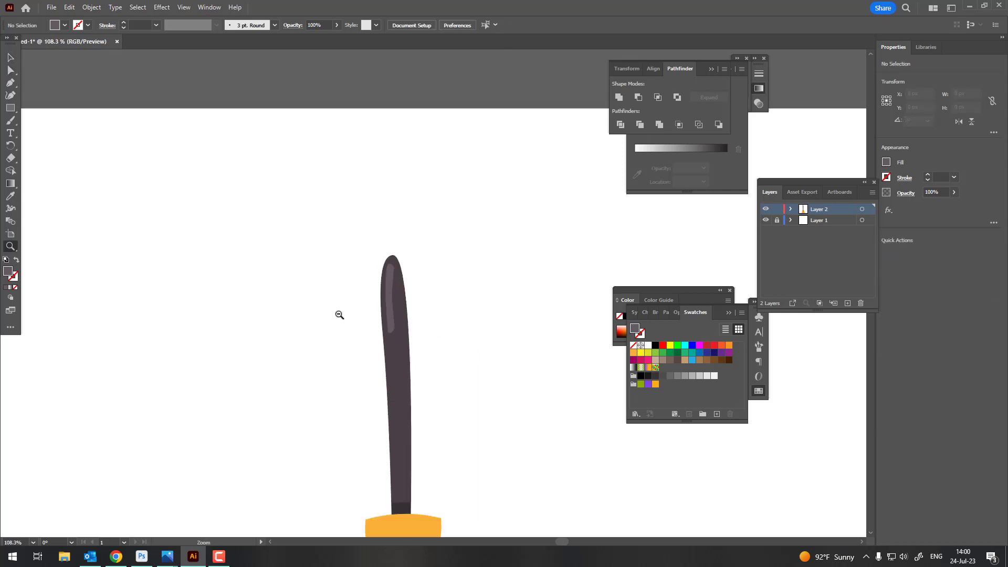
drag(338, 315, 329, 298)
click(11, 56)
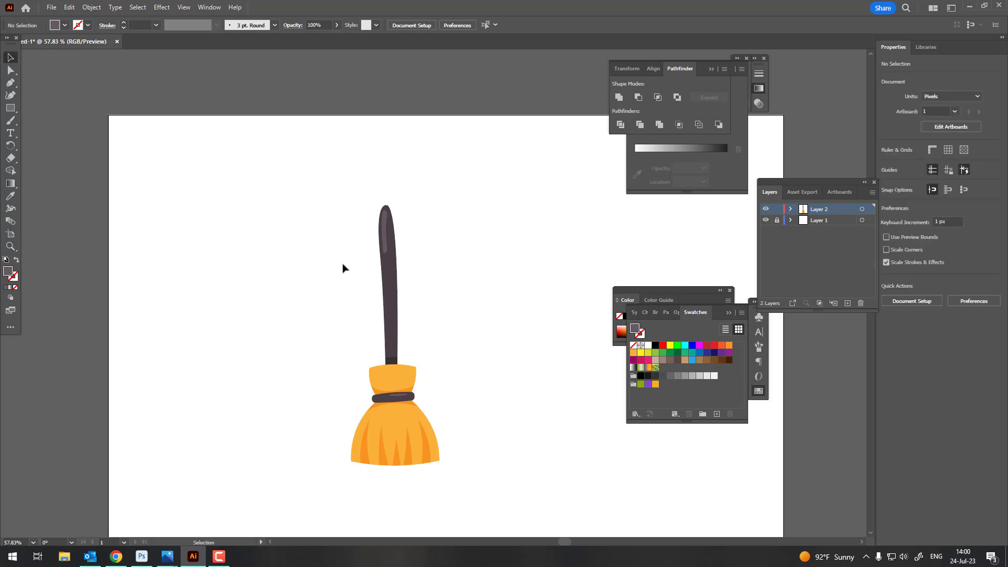
drag(351, 228, 416, 308)
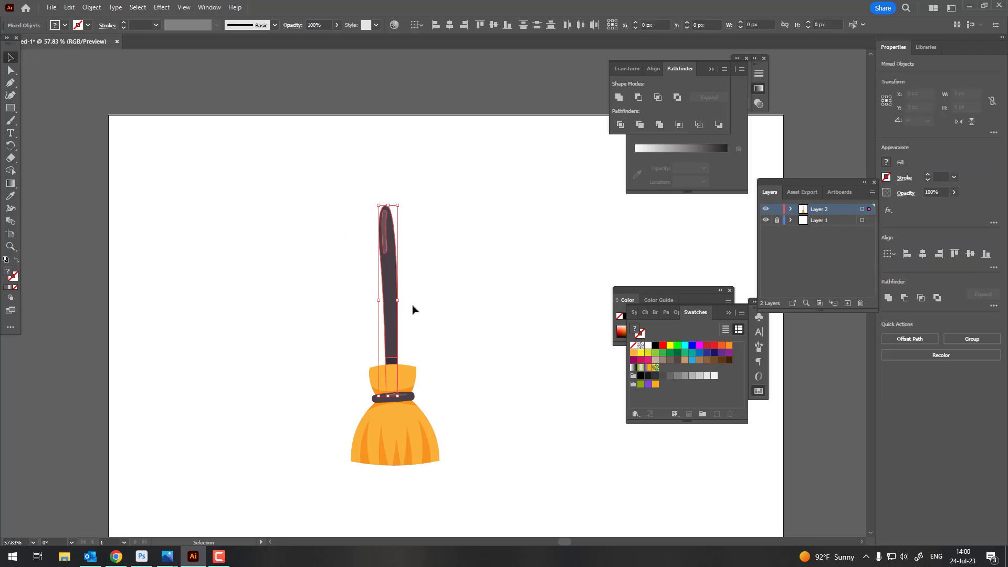
click(87, 8)
click(99, 71)
Step: Send the handle group behind the orange bristles
key(z)
mouse_move(347, 283)
mouse_down()
mouse_move(400, 320)
mouse_move(424, 306)
mouse_up()
click(8, 57)
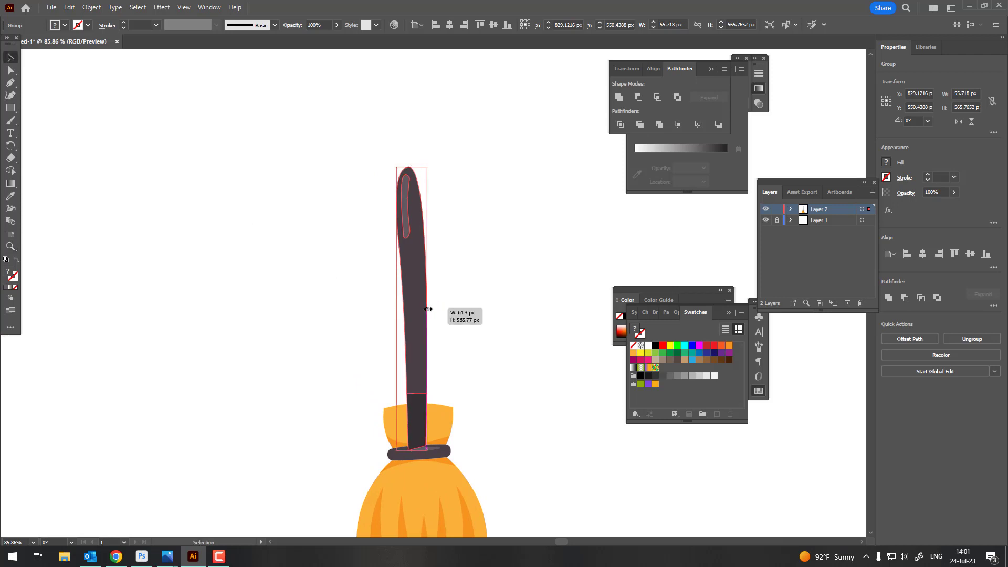
click(100, 7)
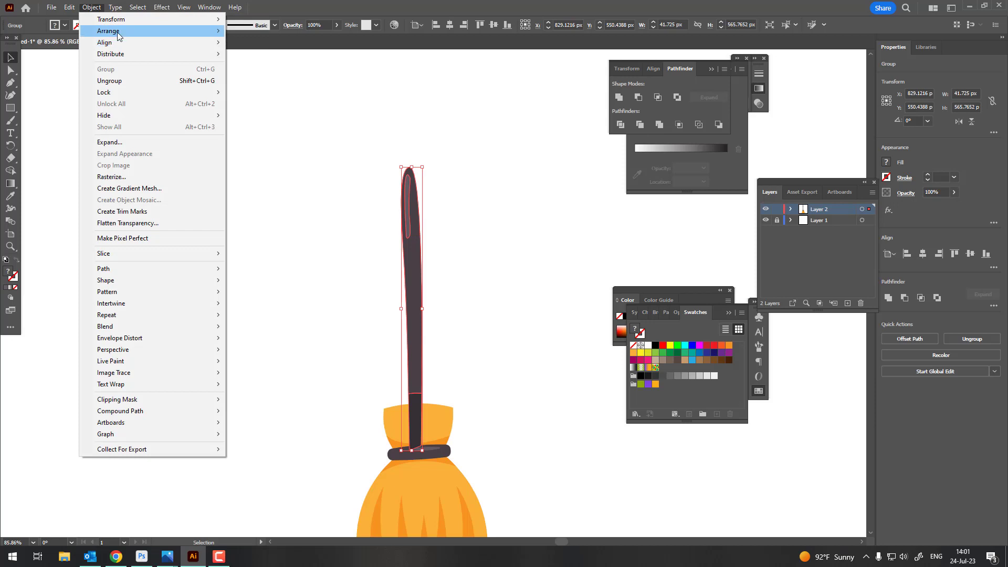
click(246, 66)
click(315, 117)
Step: Tilt the handle group very slightly and nudge it upward into place
scroll(461, 360, down, 2)
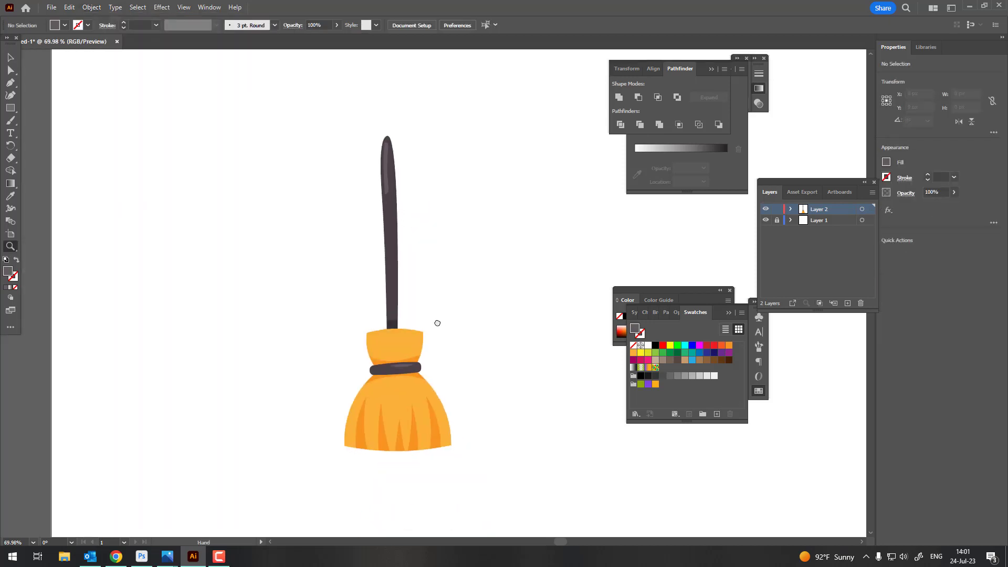
scroll(416, 298, up, 1)
click(12, 58)
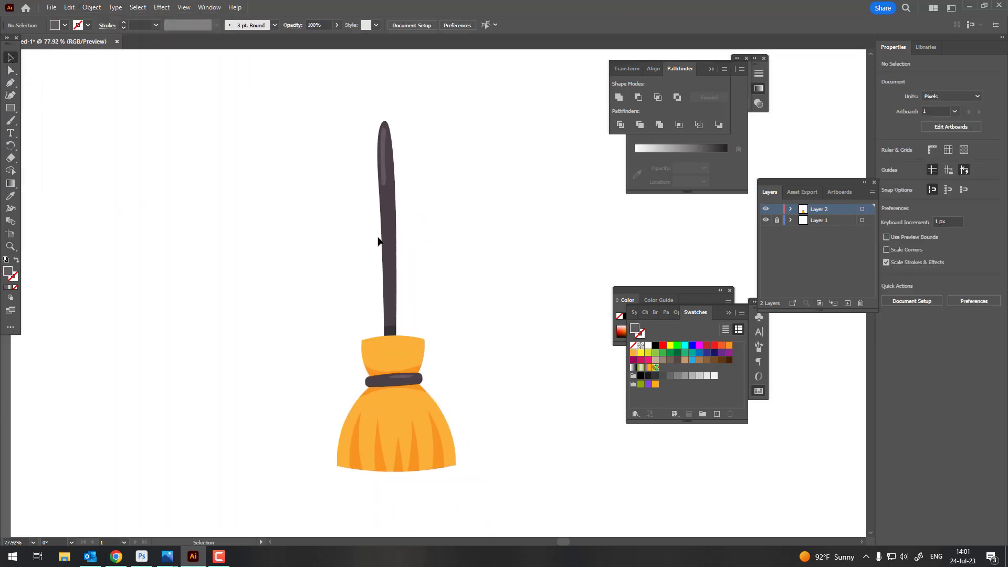
click(391, 212)
drag(400, 116, 389, 144)
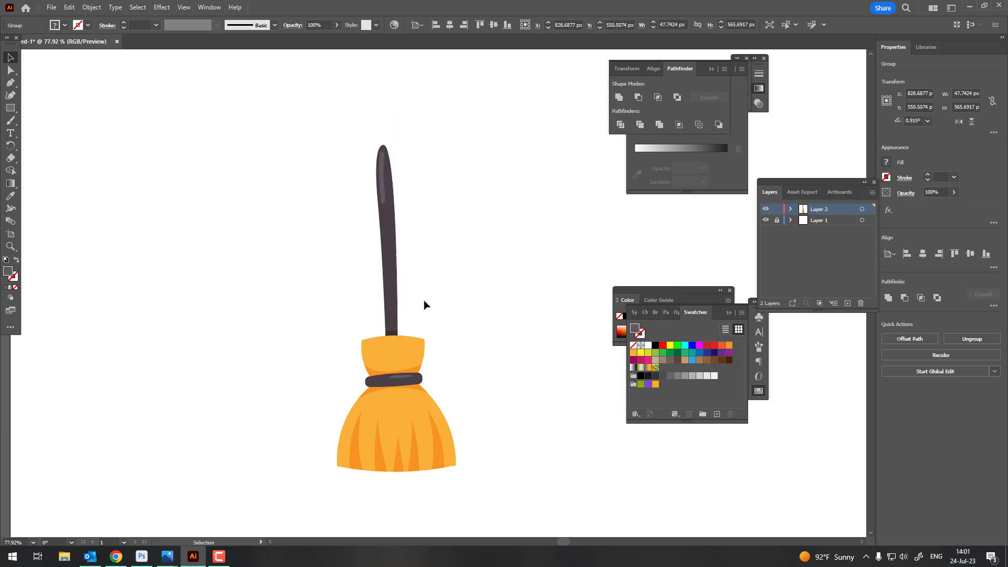
click(423, 300)
drag(397, 312, 397, 304)
Step: Group the orange bristle pieces and dark band, then scale the group up slightly by a corner
key(z)
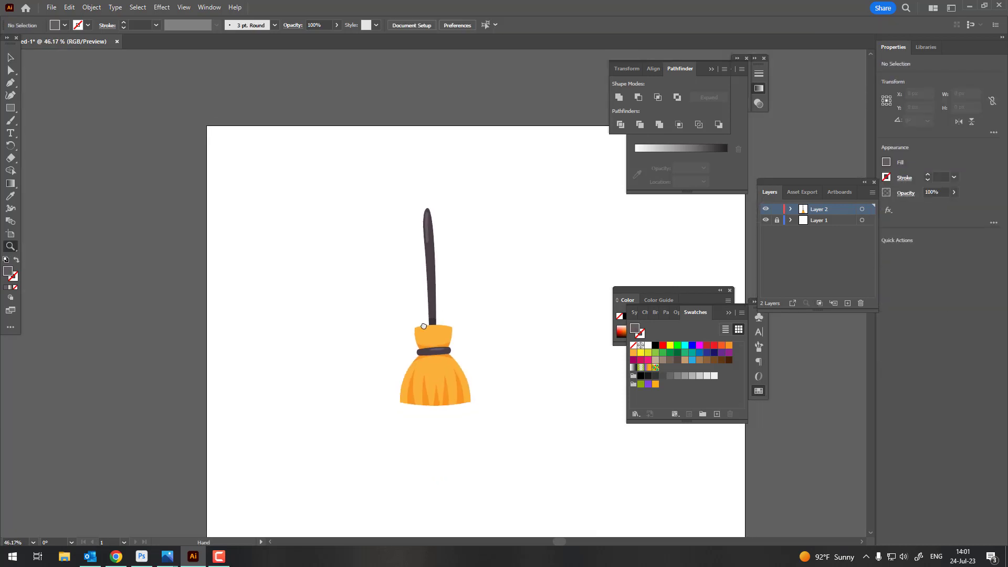
drag(466, 306, 421, 437)
click(414, 406)
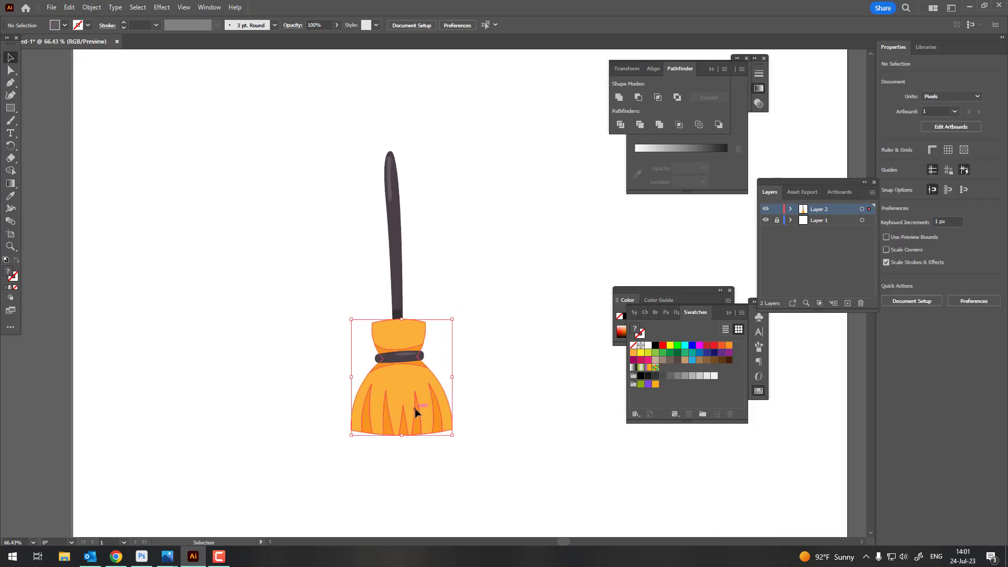
shift+click(391, 292)
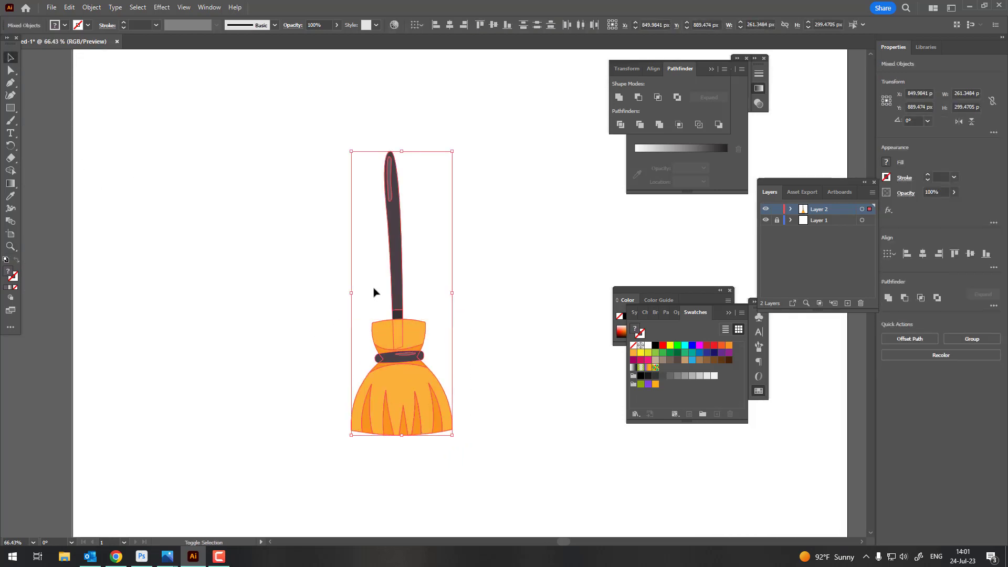
shift+click(400, 280)
click(91, 8)
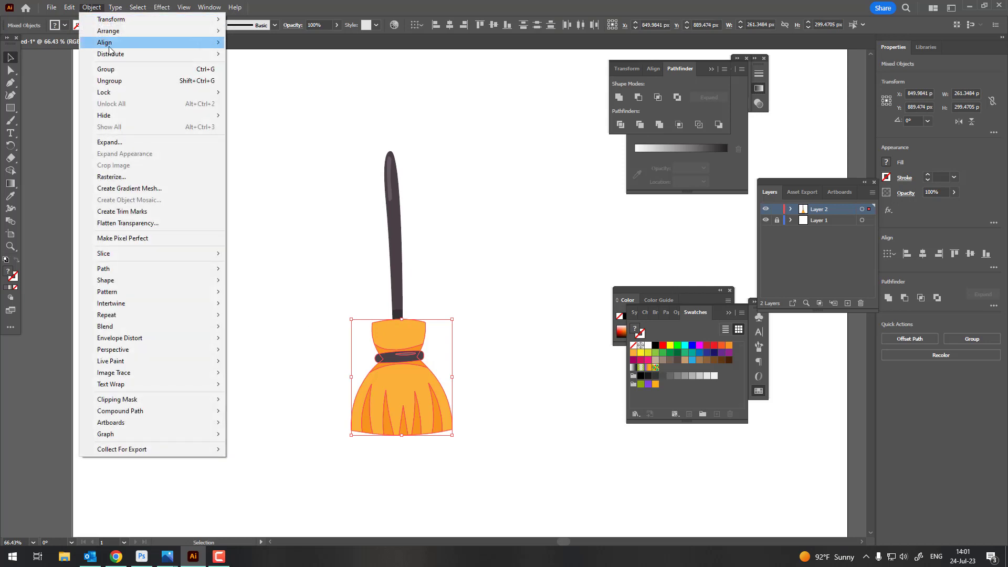
click(110, 80)
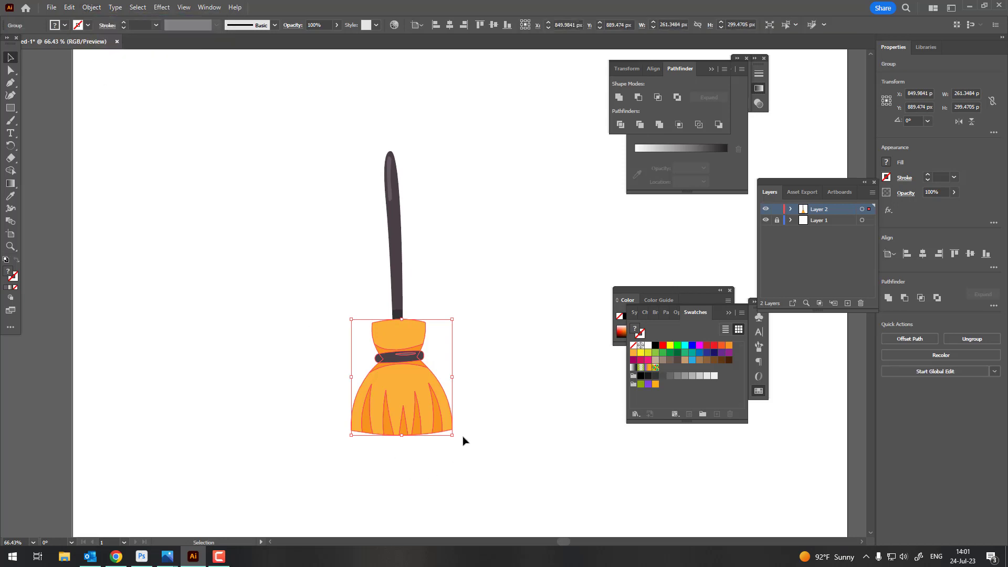
drag(454, 437, 457, 439)
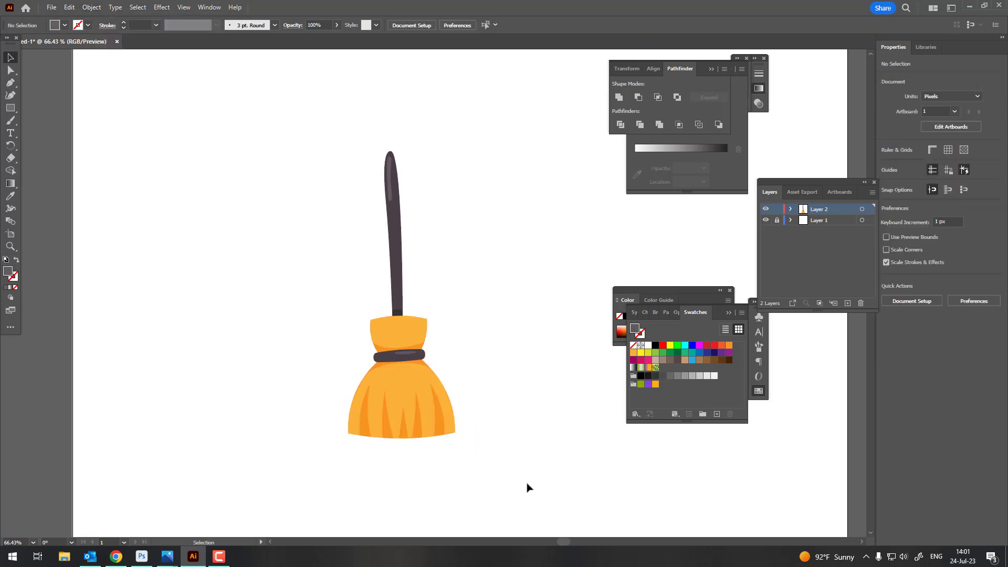
drag(527, 486, 254, 109)
Step: Rotate the whole broom diagonally so the handle leans right
drag(455, 149, 509, 173)
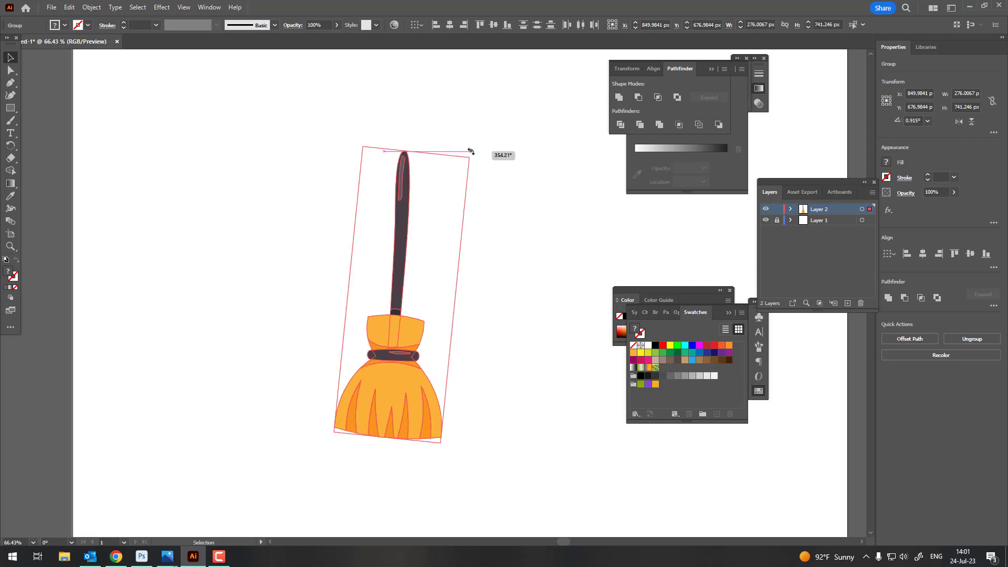
click(553, 407)
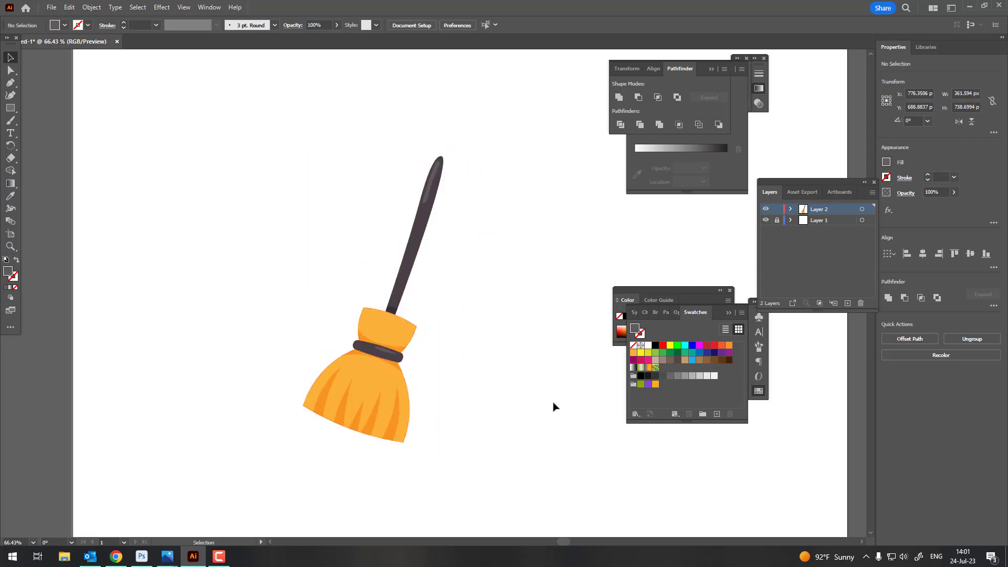
key(z)
drag(409, 179, 475, 241)
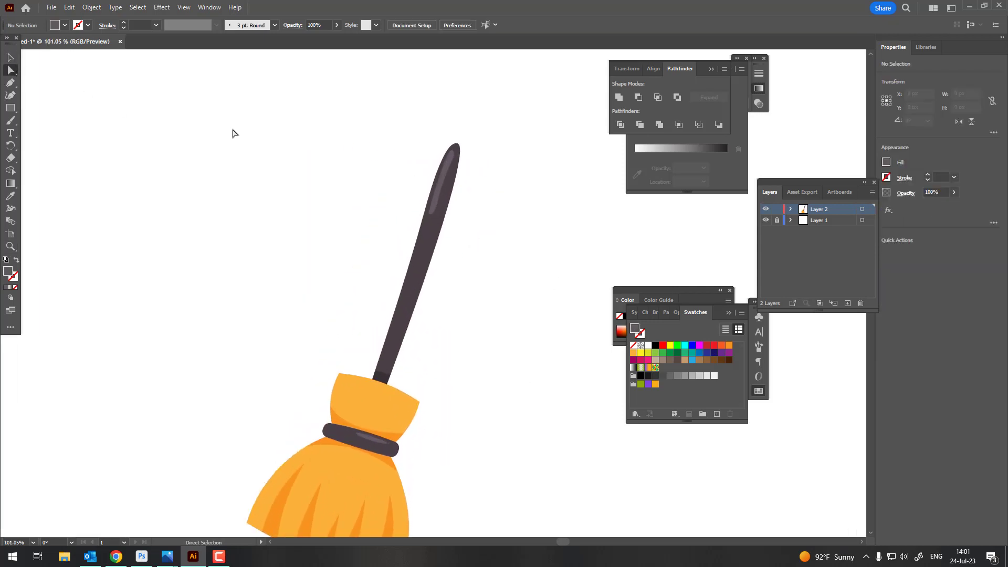
Step: Pull the handle tip's anchor points down to shorten the handle slightly
drag(336, 115, 585, 284)
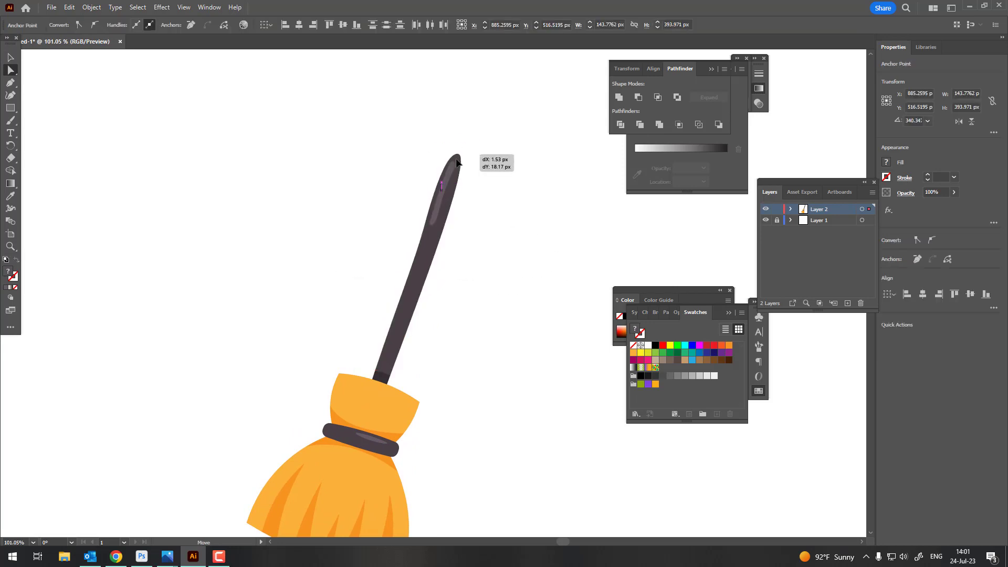
drag(456, 147, 437, 230)
key(z)
key(v)
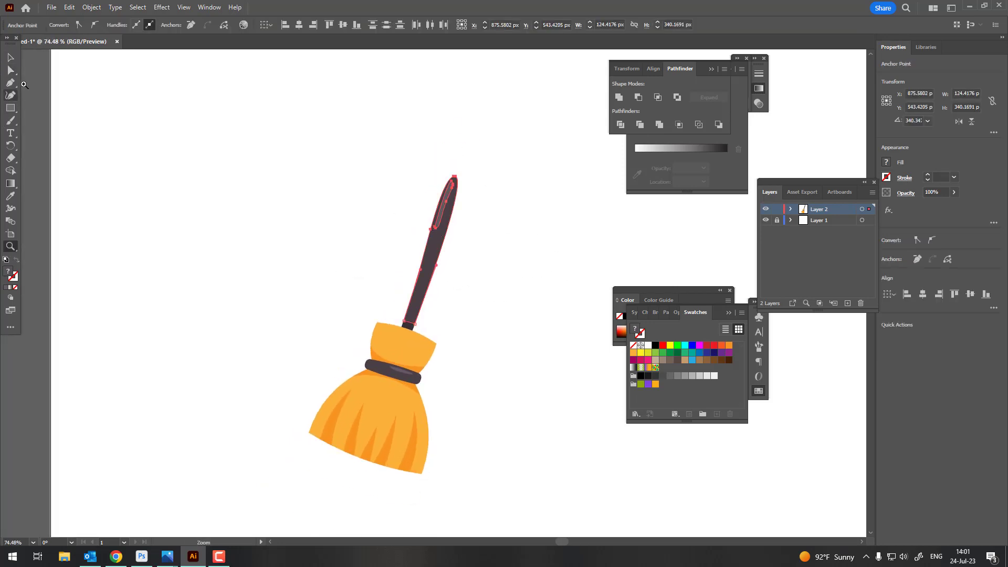
click(177, 144)
Step: Reselect the entire broom, bristles, band and handle
scroll(479, 364, right, 1)
click(389, 392)
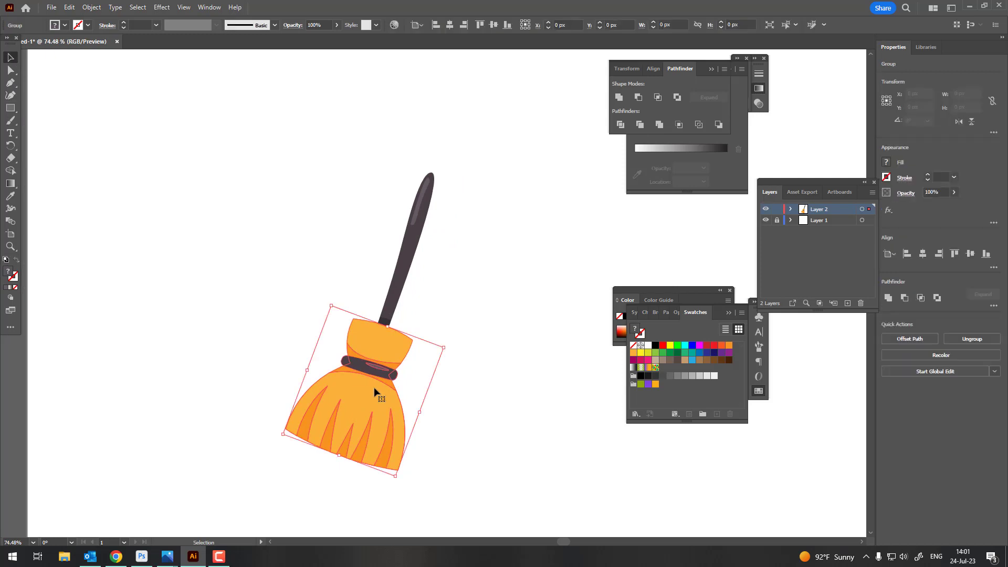
click(496, 315)
drag(472, 435, 154, 79)
Step: Group the whole broom and centre it horizontally and vertically on the artboard
click(90, 7)
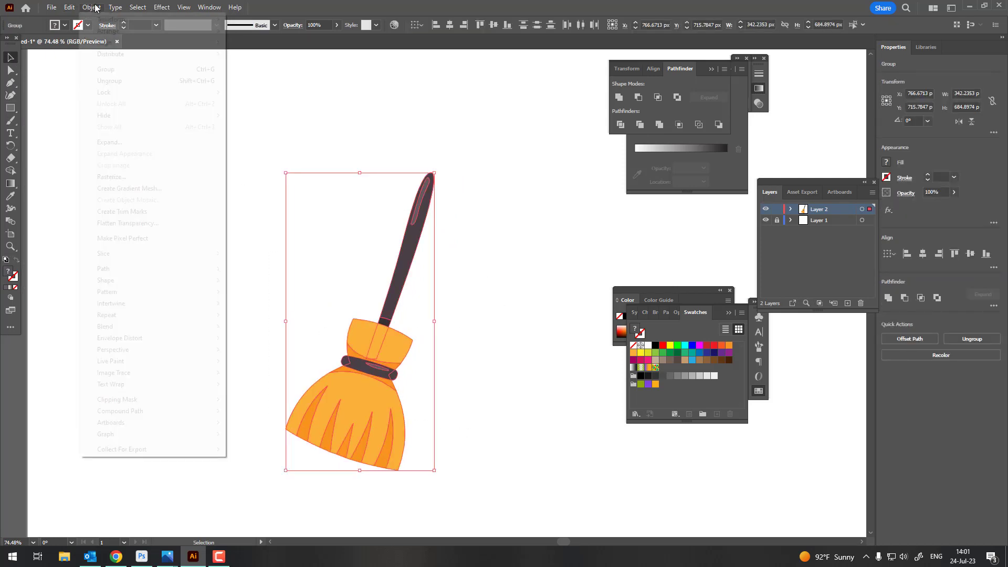
click(125, 69)
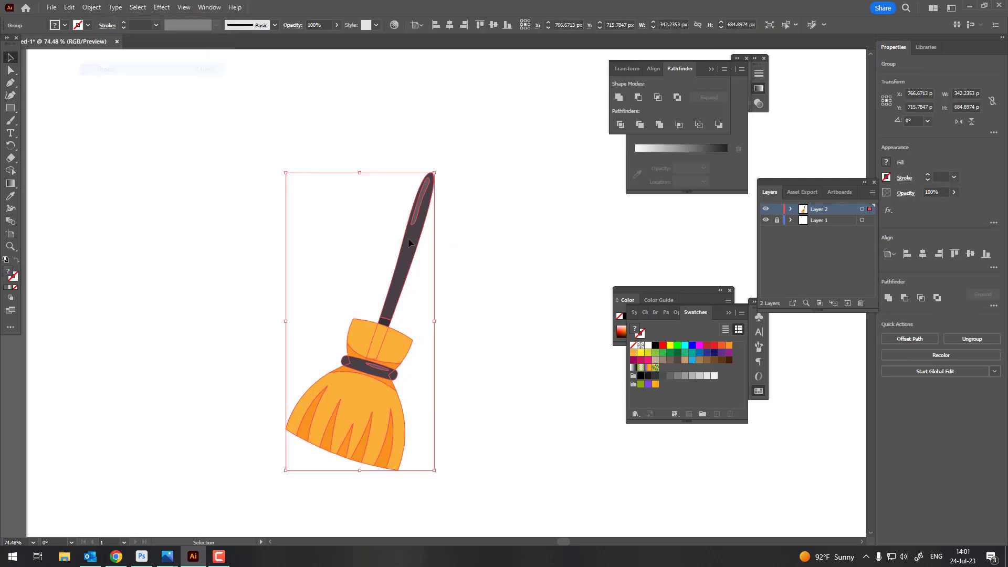
drag(408, 238, 463, 236)
click(449, 25)
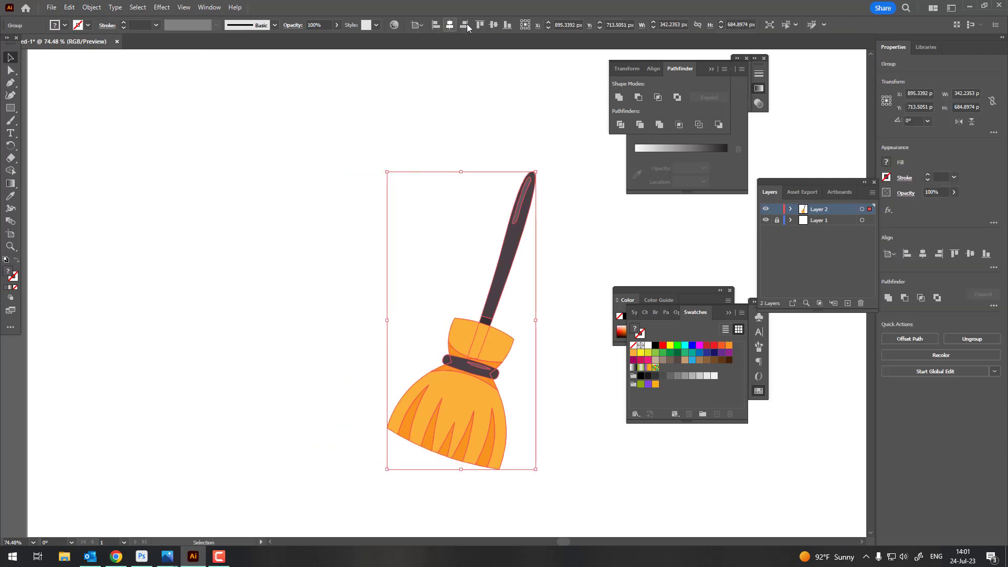
click(491, 24)
Step: Scale the grouped broom up from a corner handle
key(z)
drag(462, 227, 364, 227)
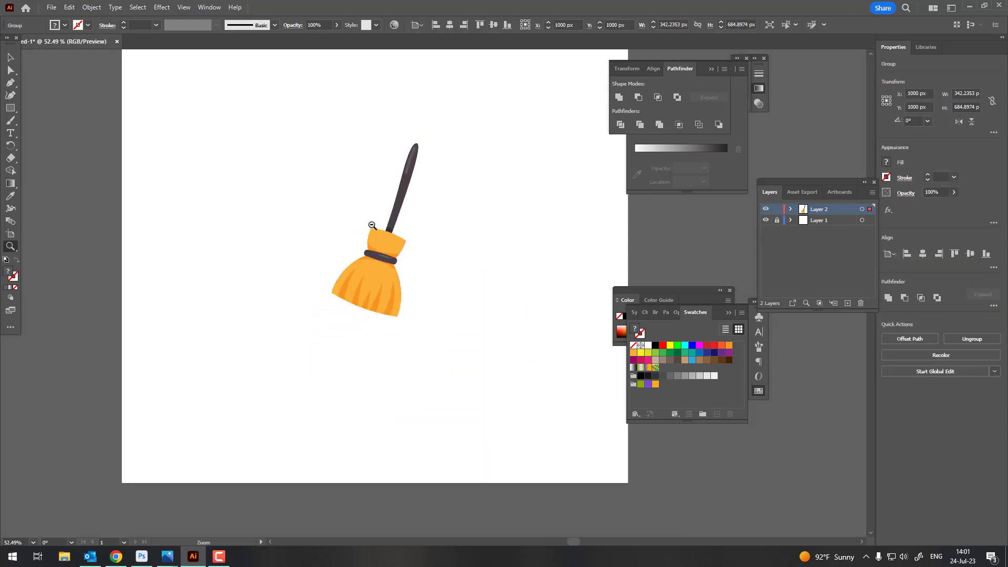
click(13, 59)
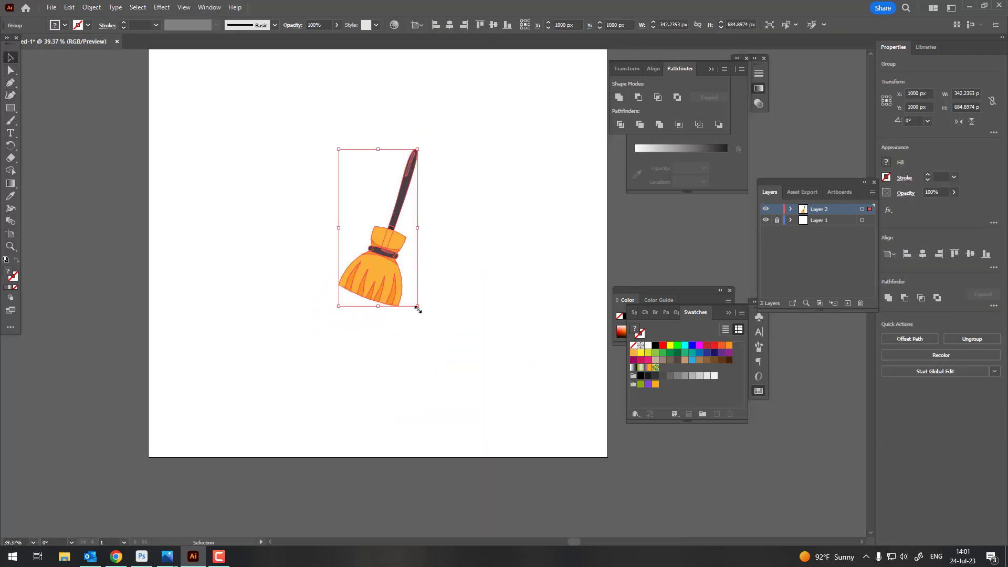
drag(418, 309, 462, 344)
click(533, 263)
scroll(405, 314, up, 3)
key(z)
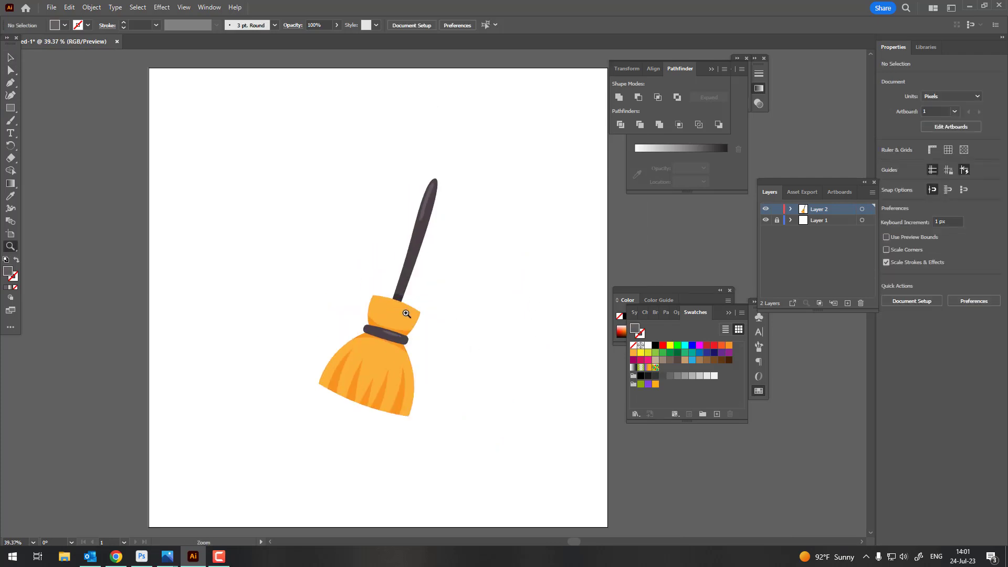
scroll(406, 313, up, 2)
Step: Fit the artboard in view and enlarge the broom group further
click(10, 58)
key(ctrl+0)
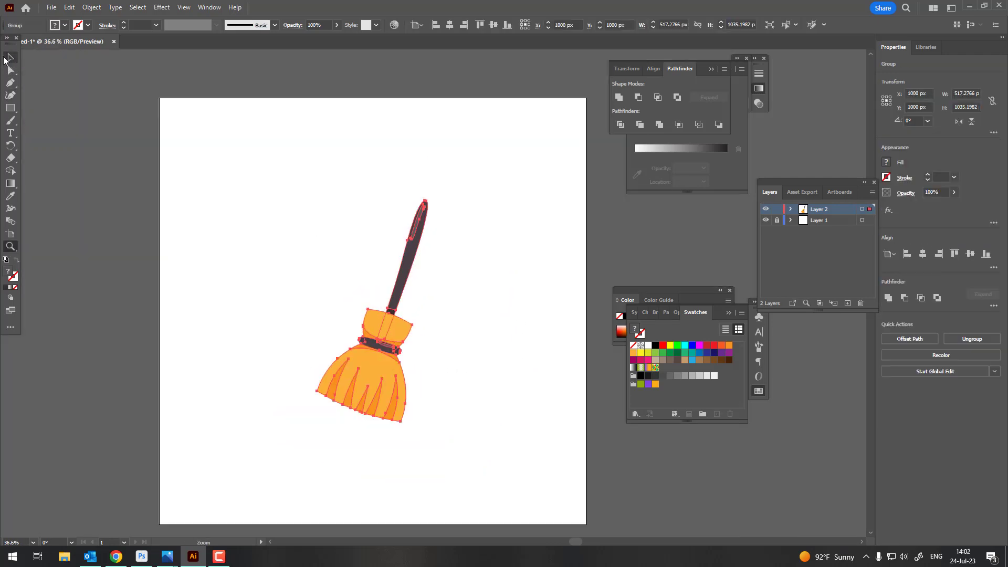
click(357, 388)
drag(430, 420, 441, 429)
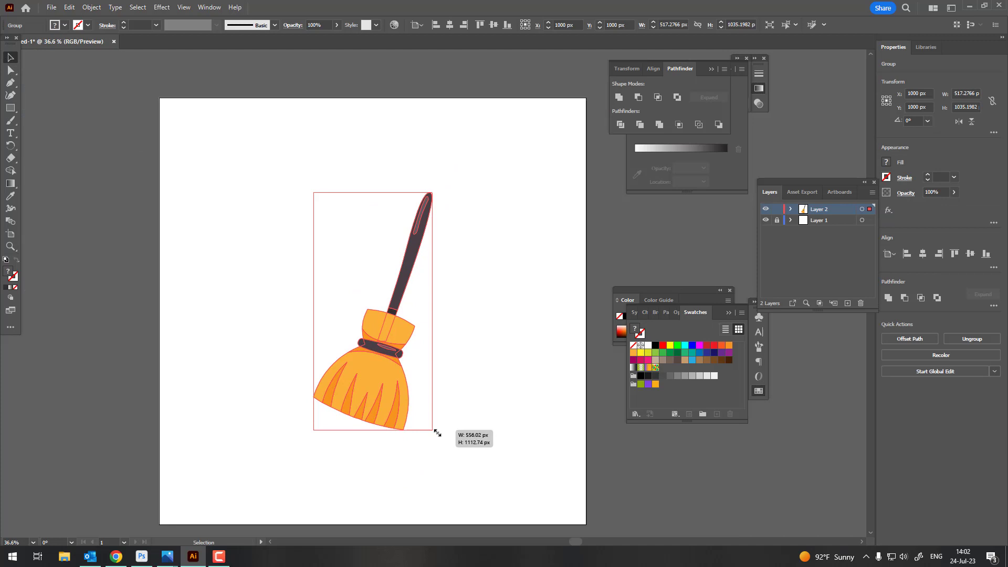
click(477, 401)
key(z)
scroll(425, 436, up, 1)
scroll(430, 438, up, 1)
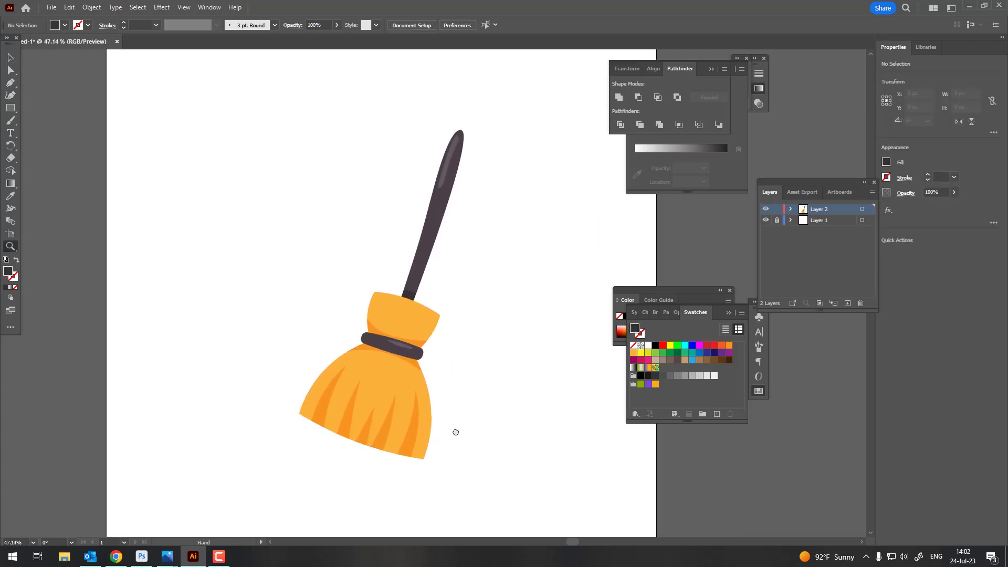
scroll(459, 436, up, 1)
scroll(473, 434, up, 1)
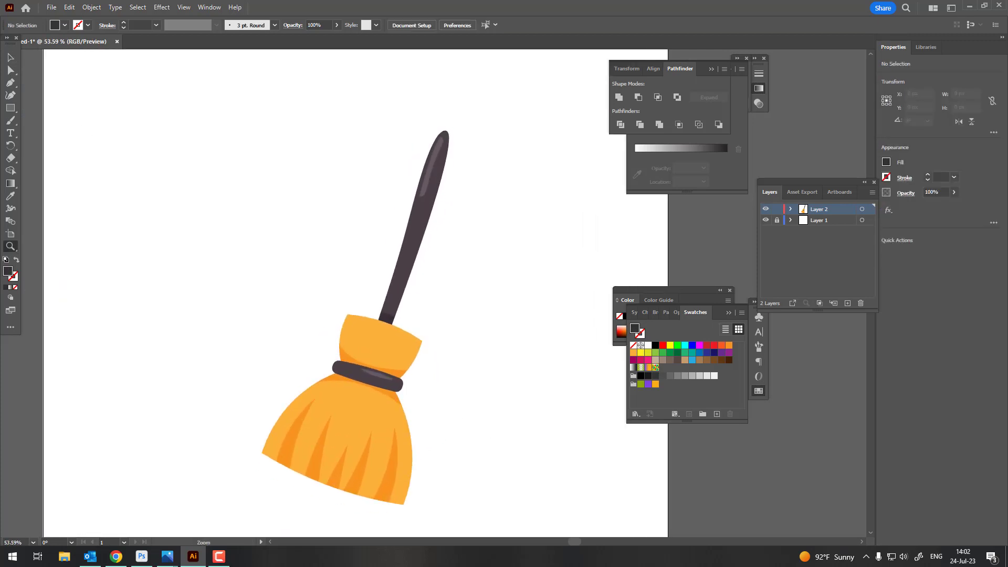